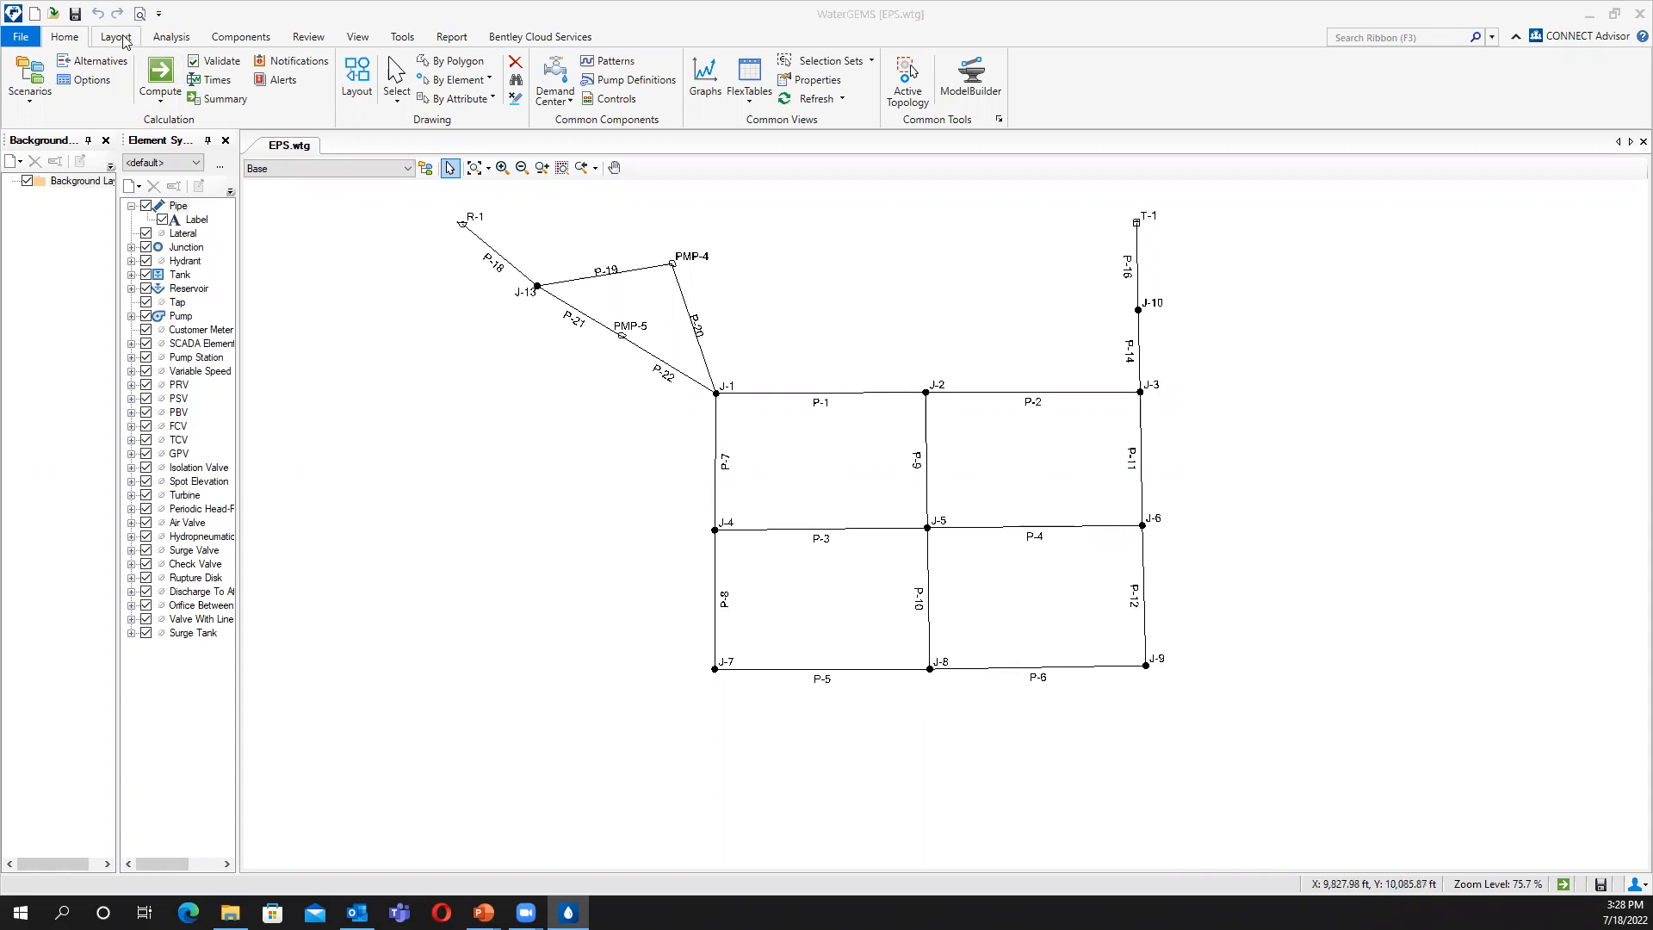
Open the model's controls and add a Control Wizard row pairing pump PMP-4 with tank T-1.
click(630, 98)
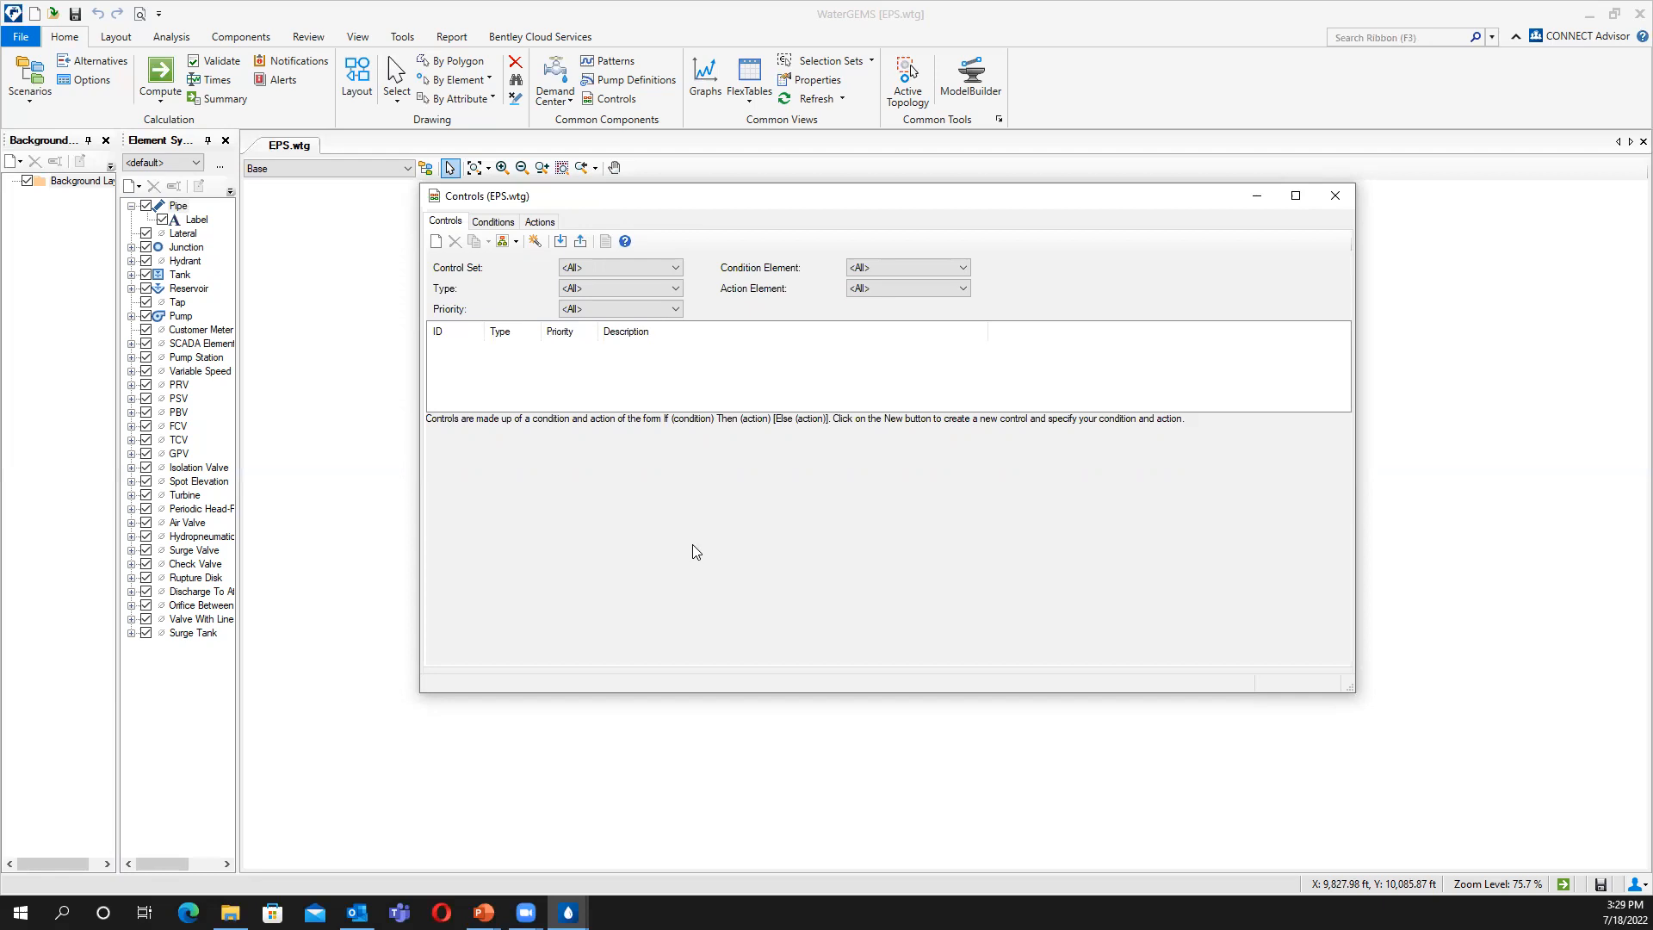
click(539, 247)
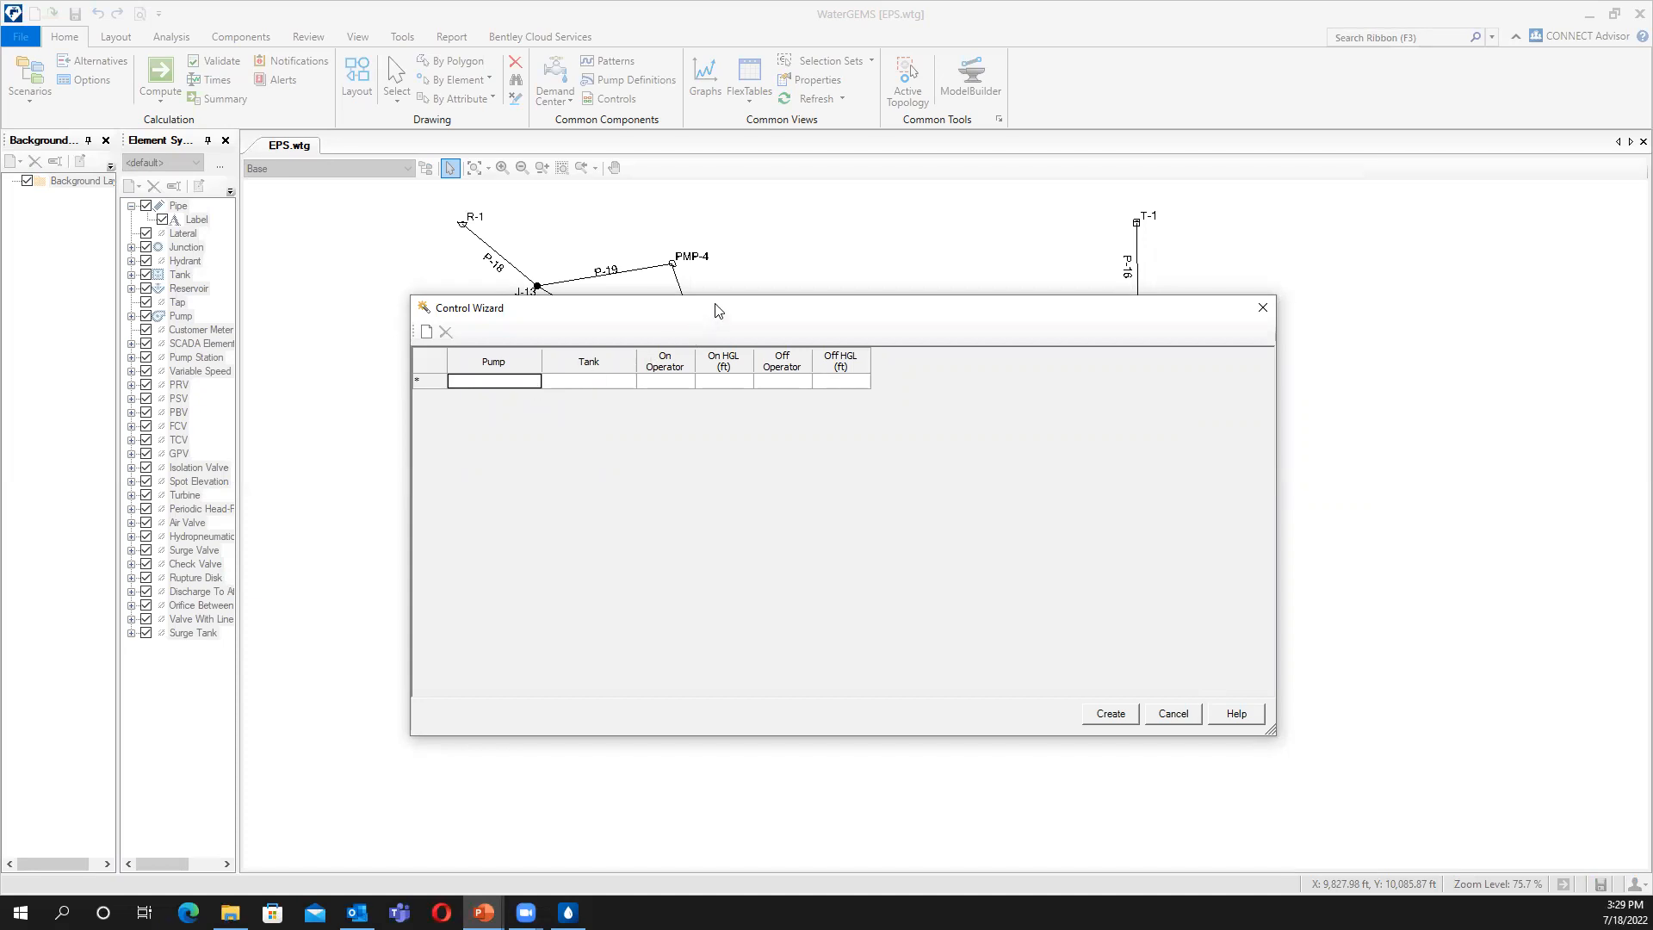
drag(717, 308, 712, 549)
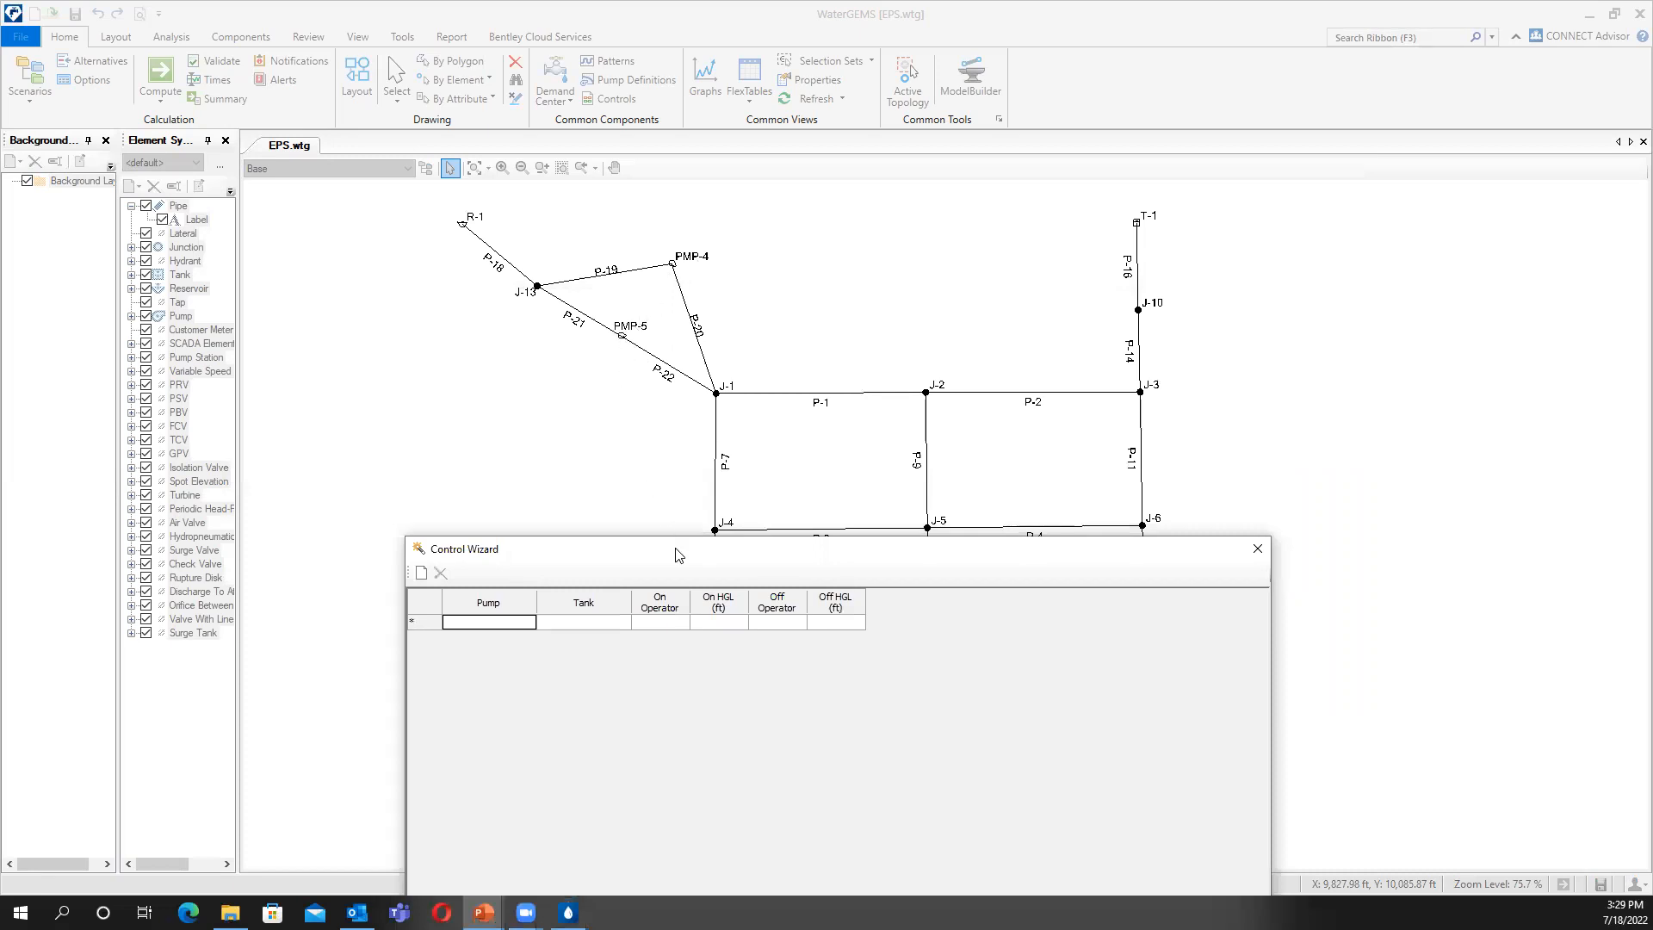
drag(676, 554, 715, 273)
click(532, 342)
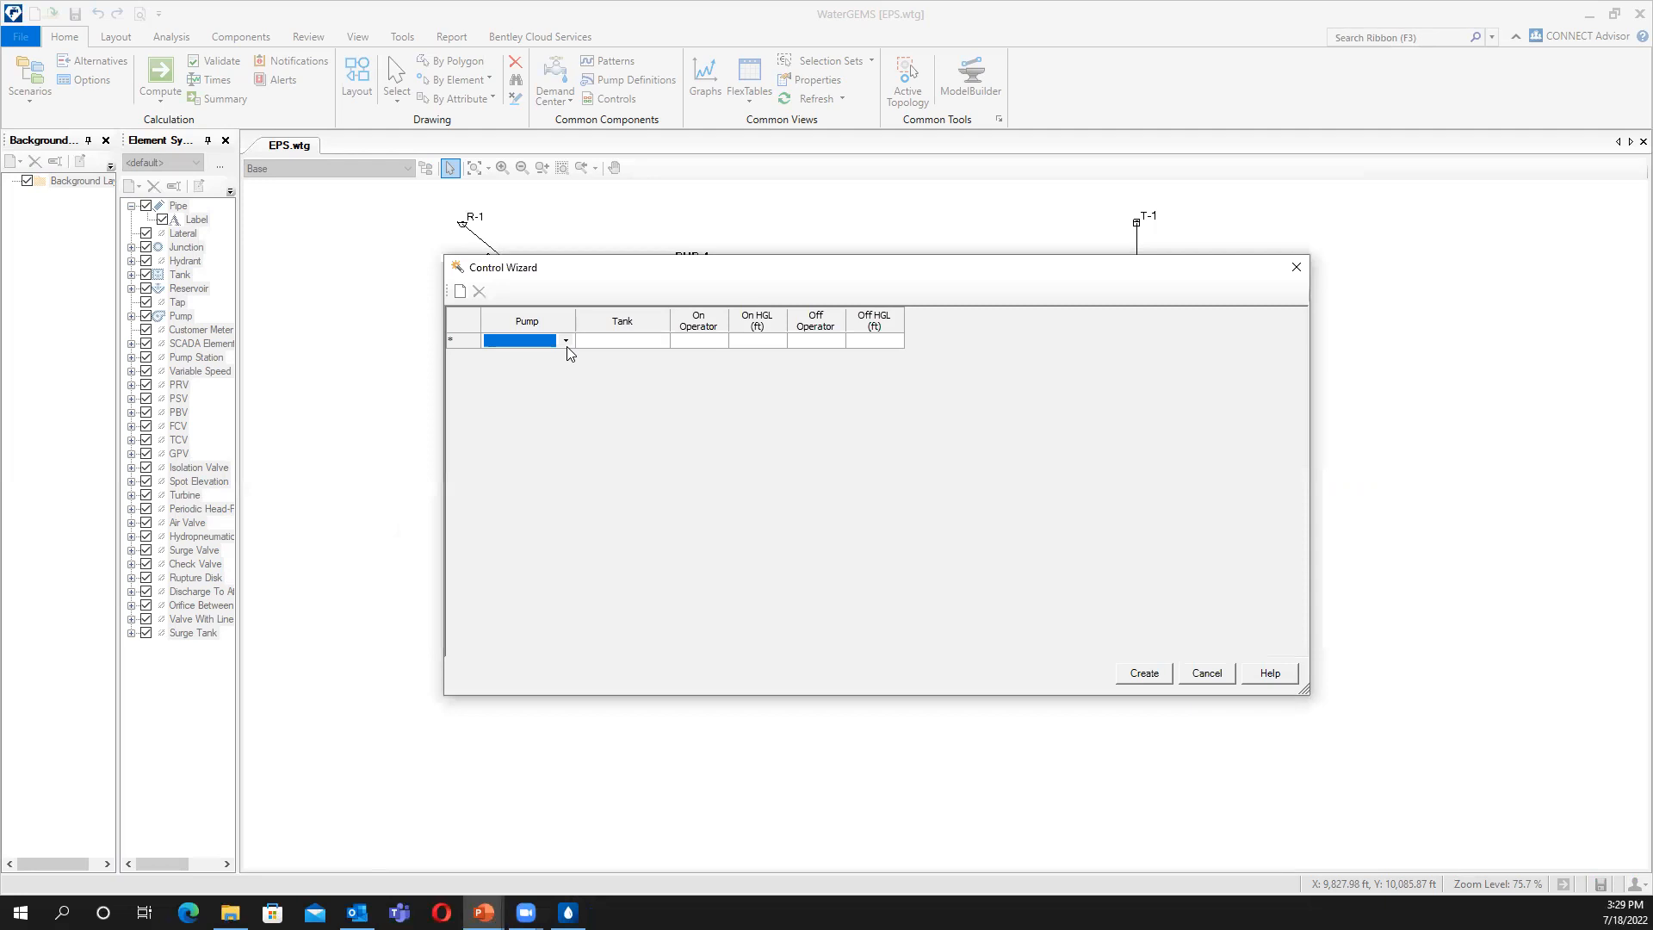
click(567, 342)
click(516, 356)
click(642, 342)
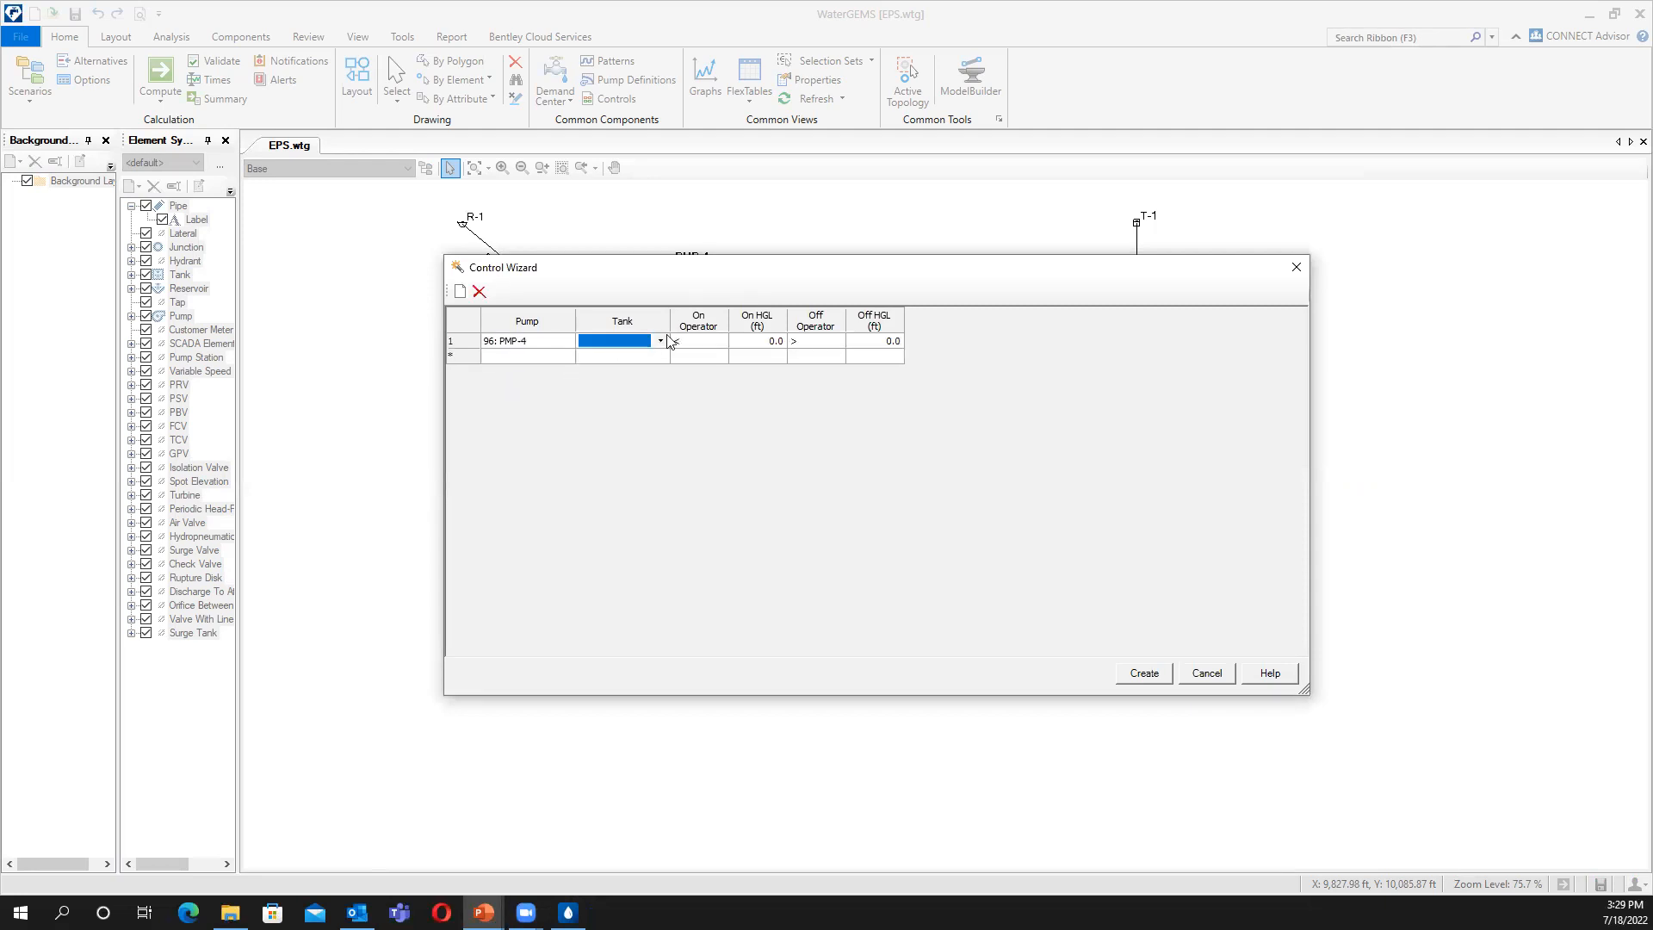
click(661, 341)
click(642, 357)
Set the wizard row's On HGL to 180 ft and Off HGL to 200 ft, and create the controls.
click(778, 343)
click(777, 342)
text(180)
click(894, 341)
click(894, 341)
text(200)
click(1132, 677)
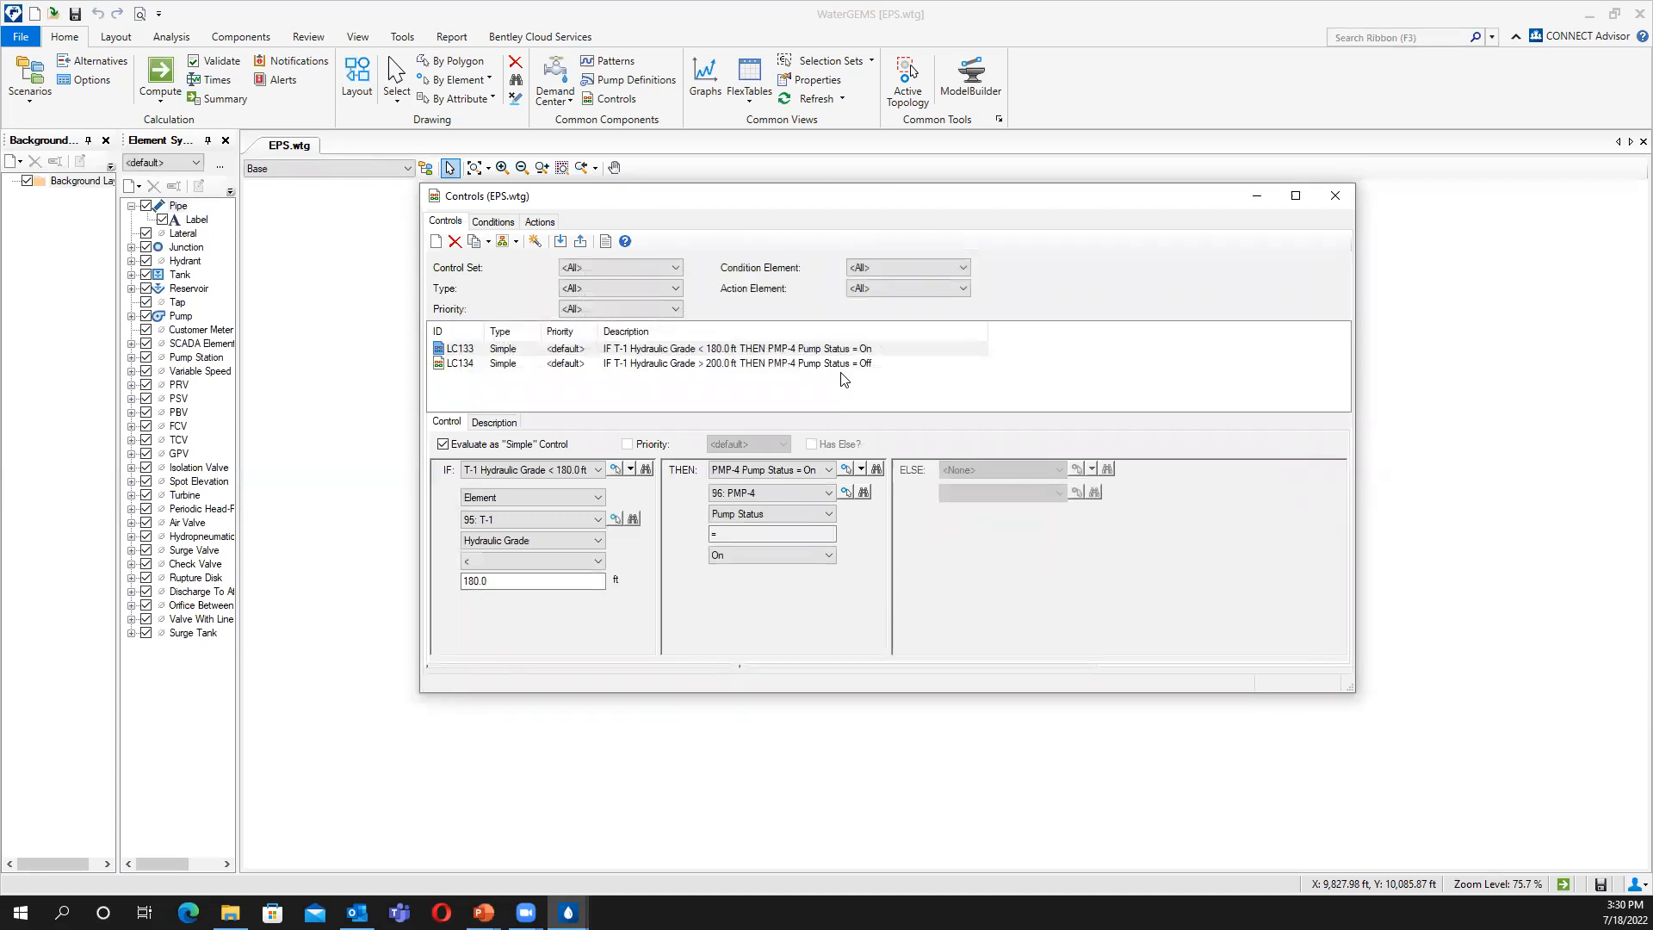
Review the conditions and actions generated by the wizard, and return to the list of controls.
click(508, 222)
click(541, 222)
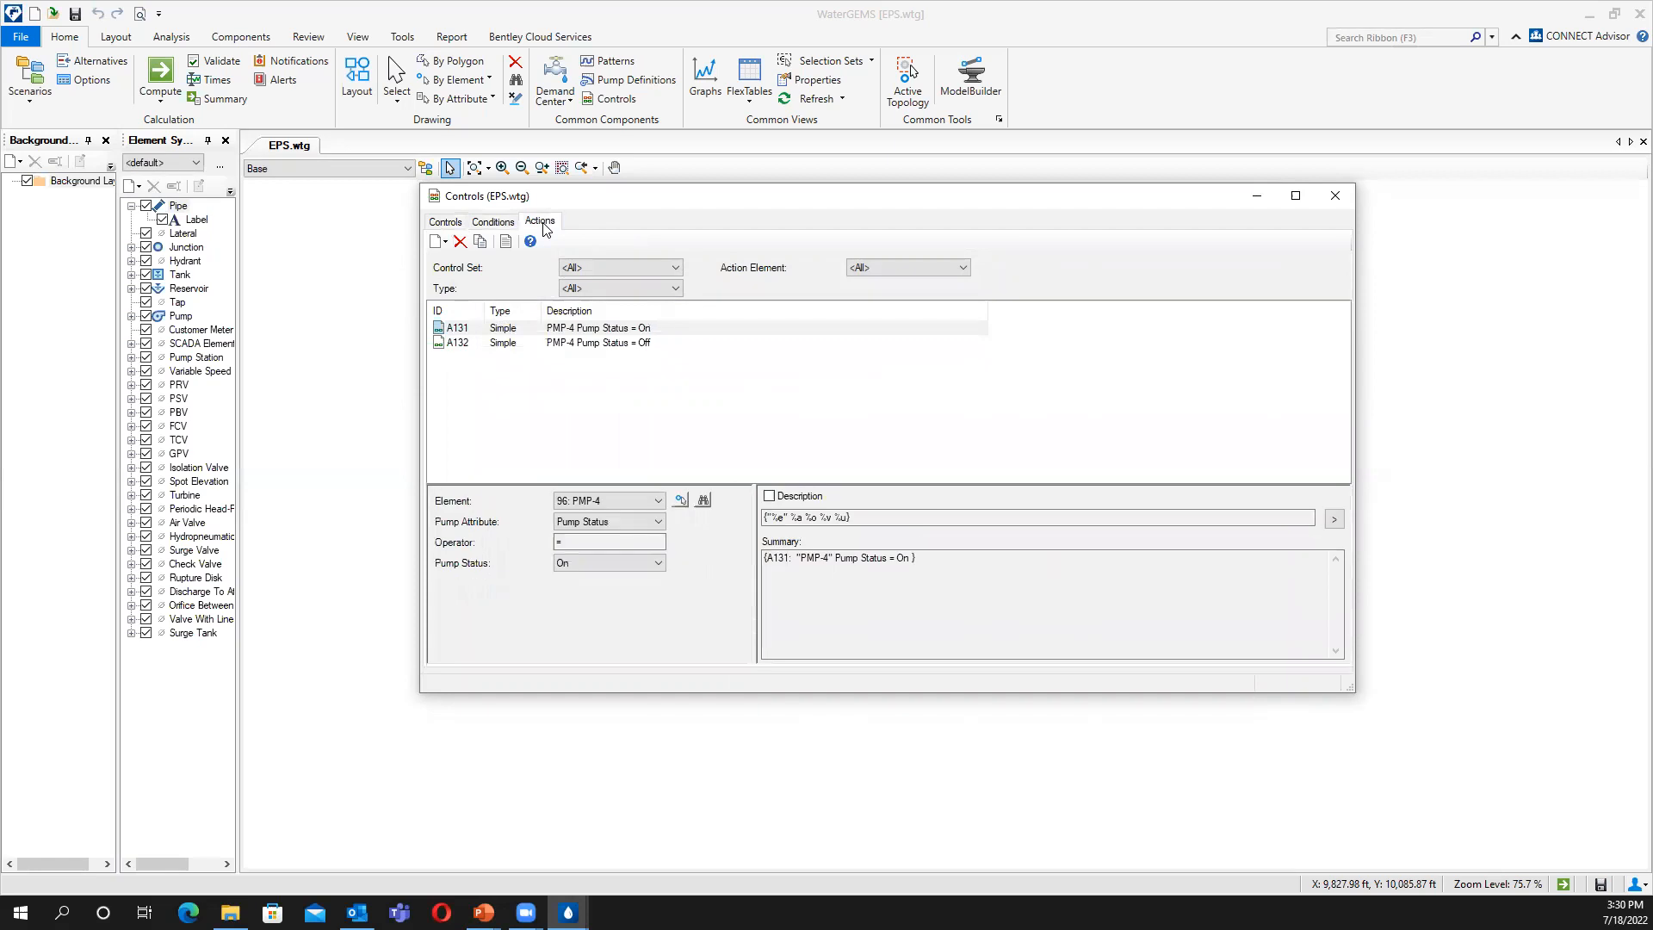
click(454, 225)
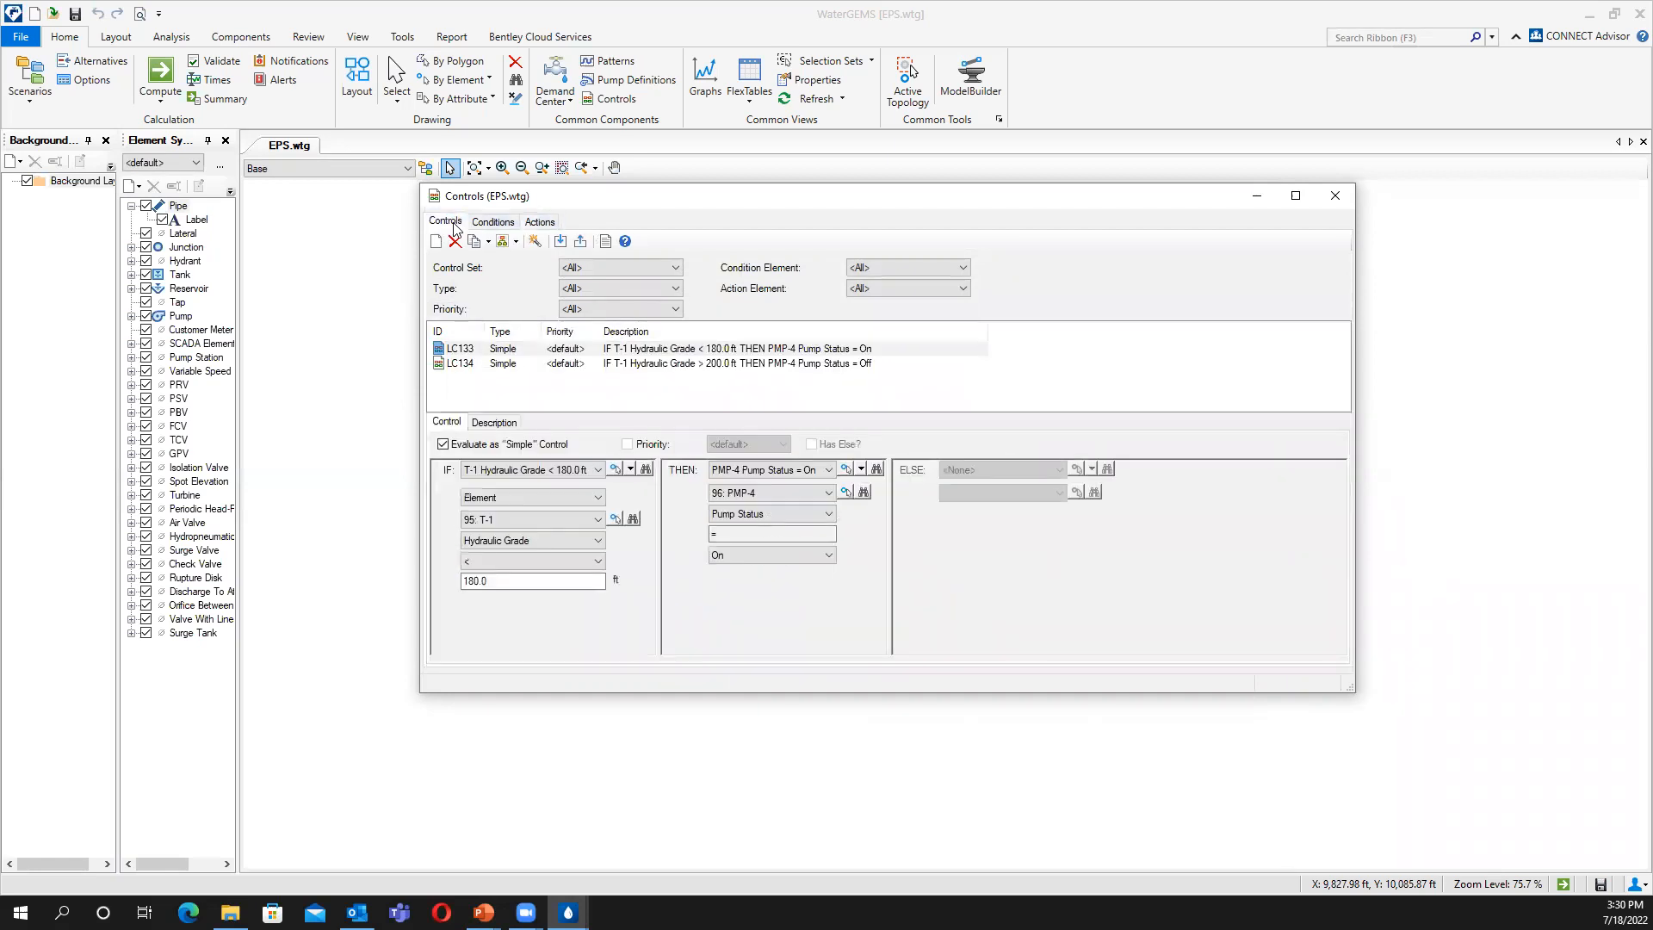
Delete both wizard-generated logical controls for pump PMP-4.
drag(904, 382, 873, 351)
right_click(814, 359)
click(814, 358)
click(844, 493)
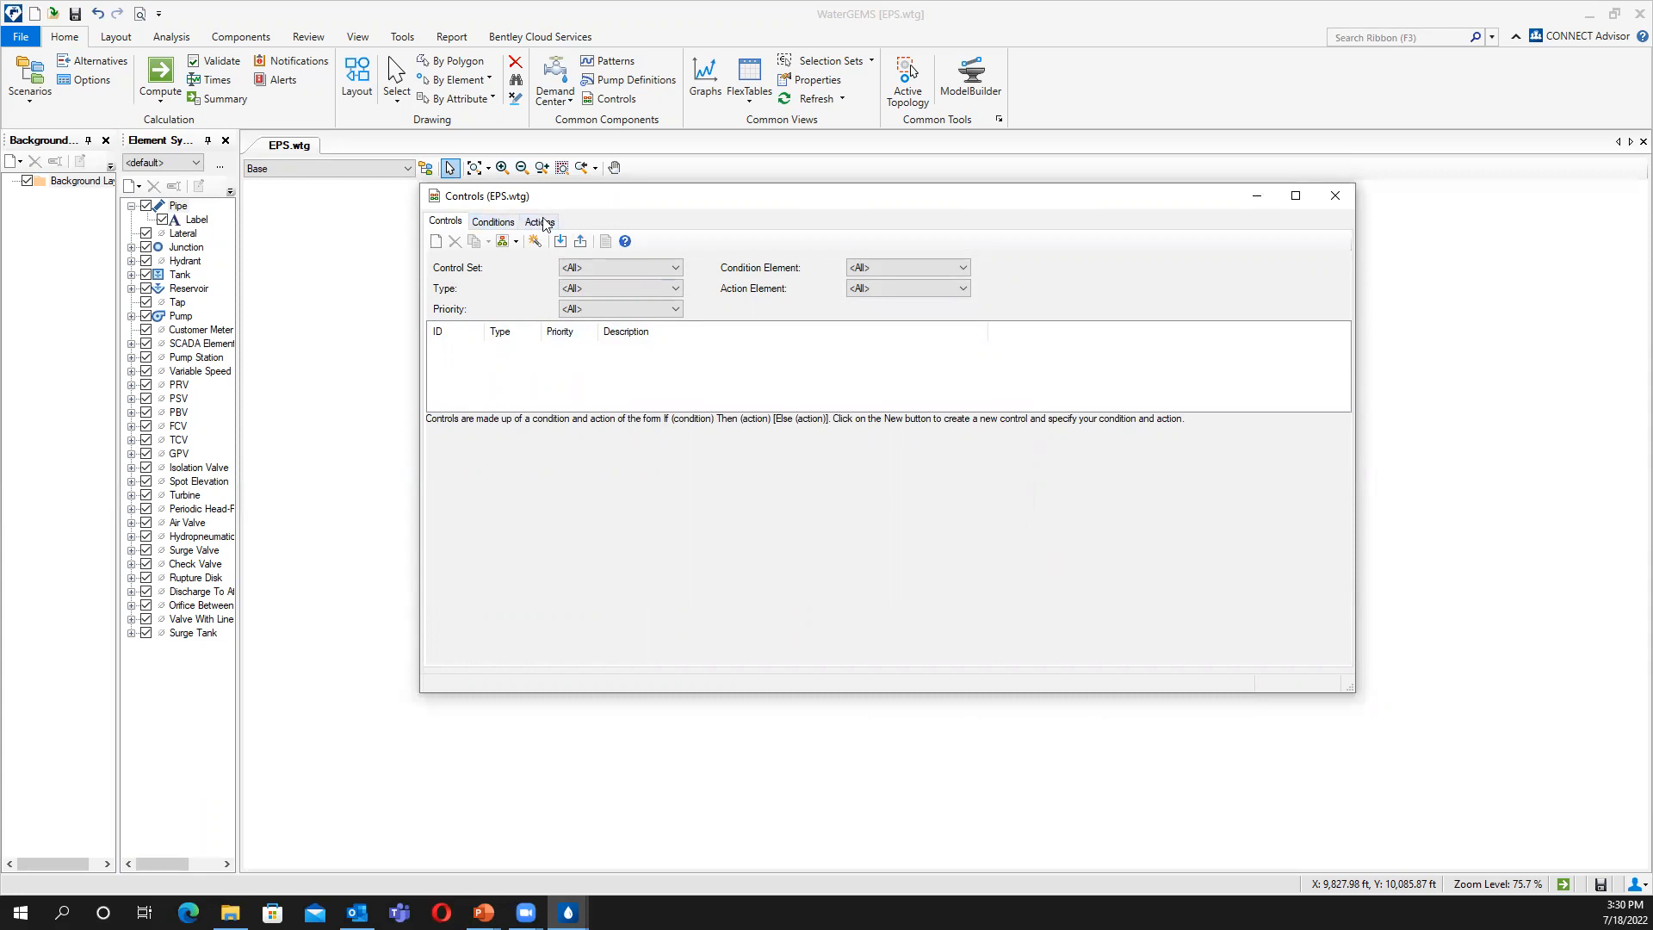
Delete both wizard-generated T-1 hydraulic grade conditions.
click(487, 224)
click(636, 343)
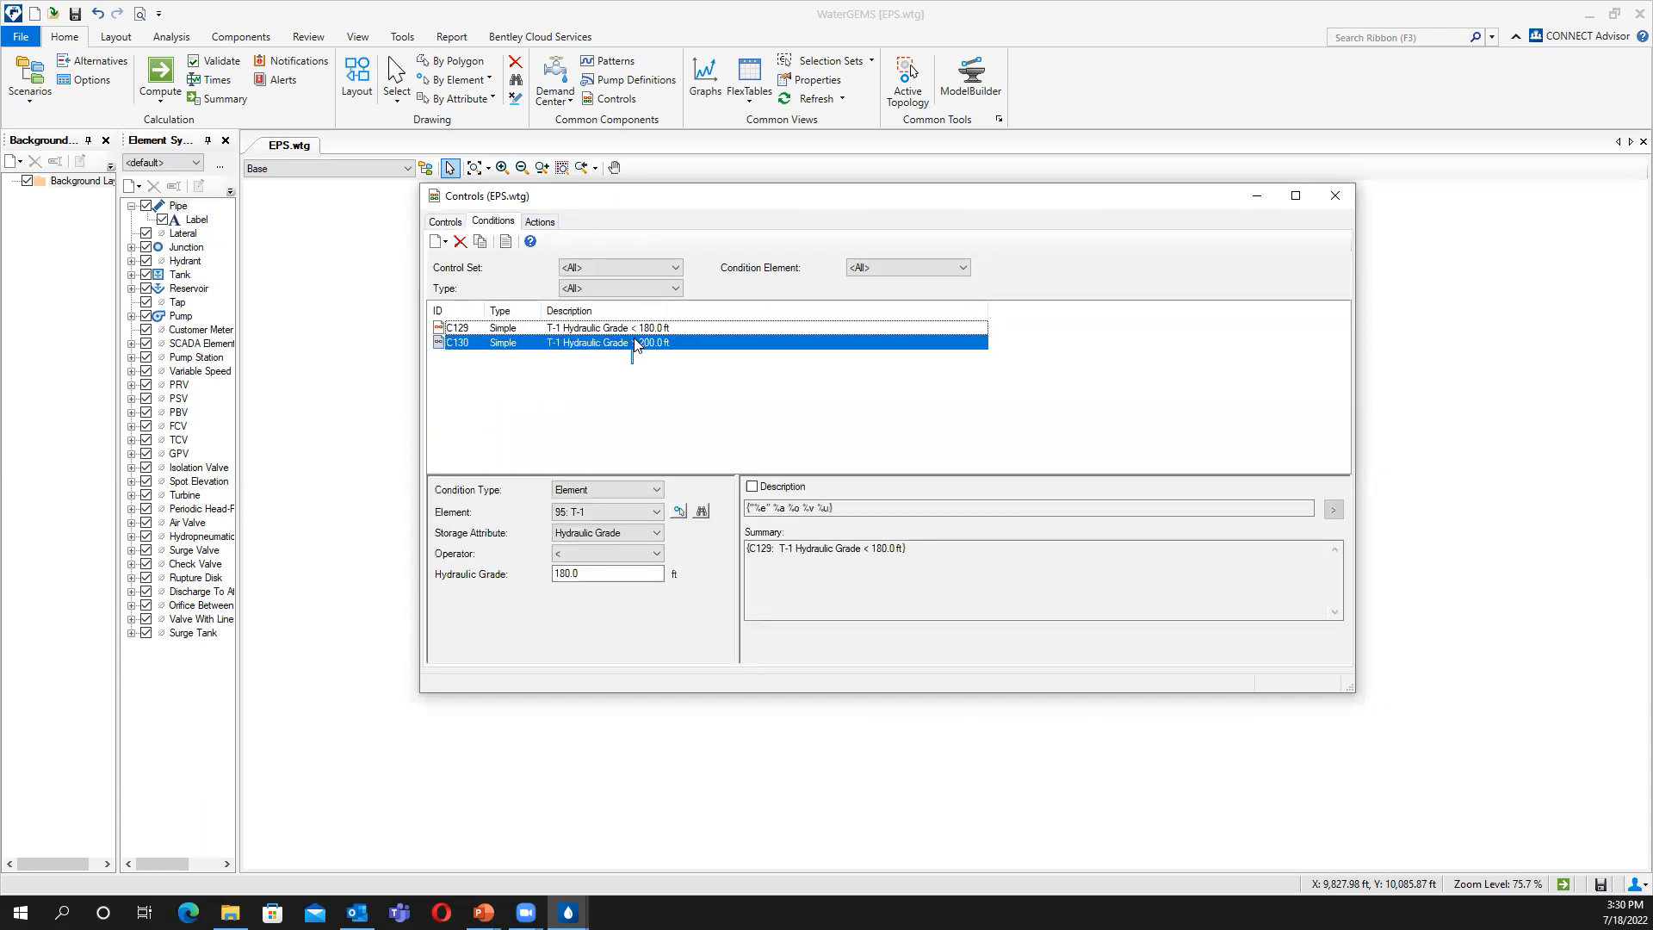
right_click(636, 343)
click(656, 341)
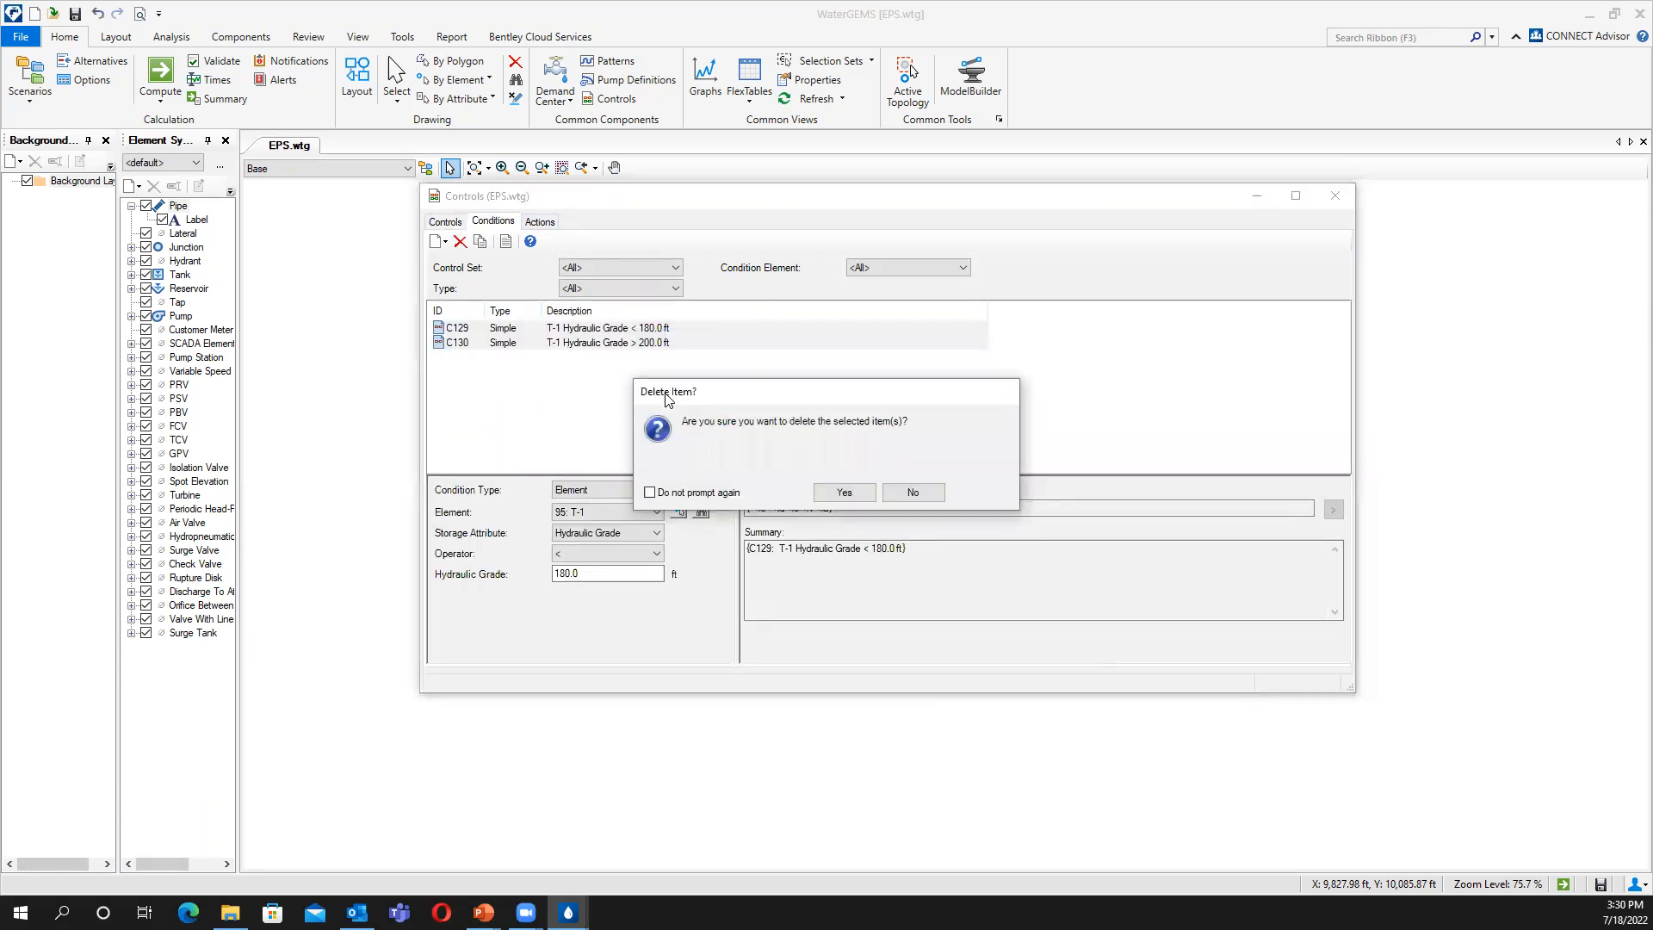
click(846, 493)
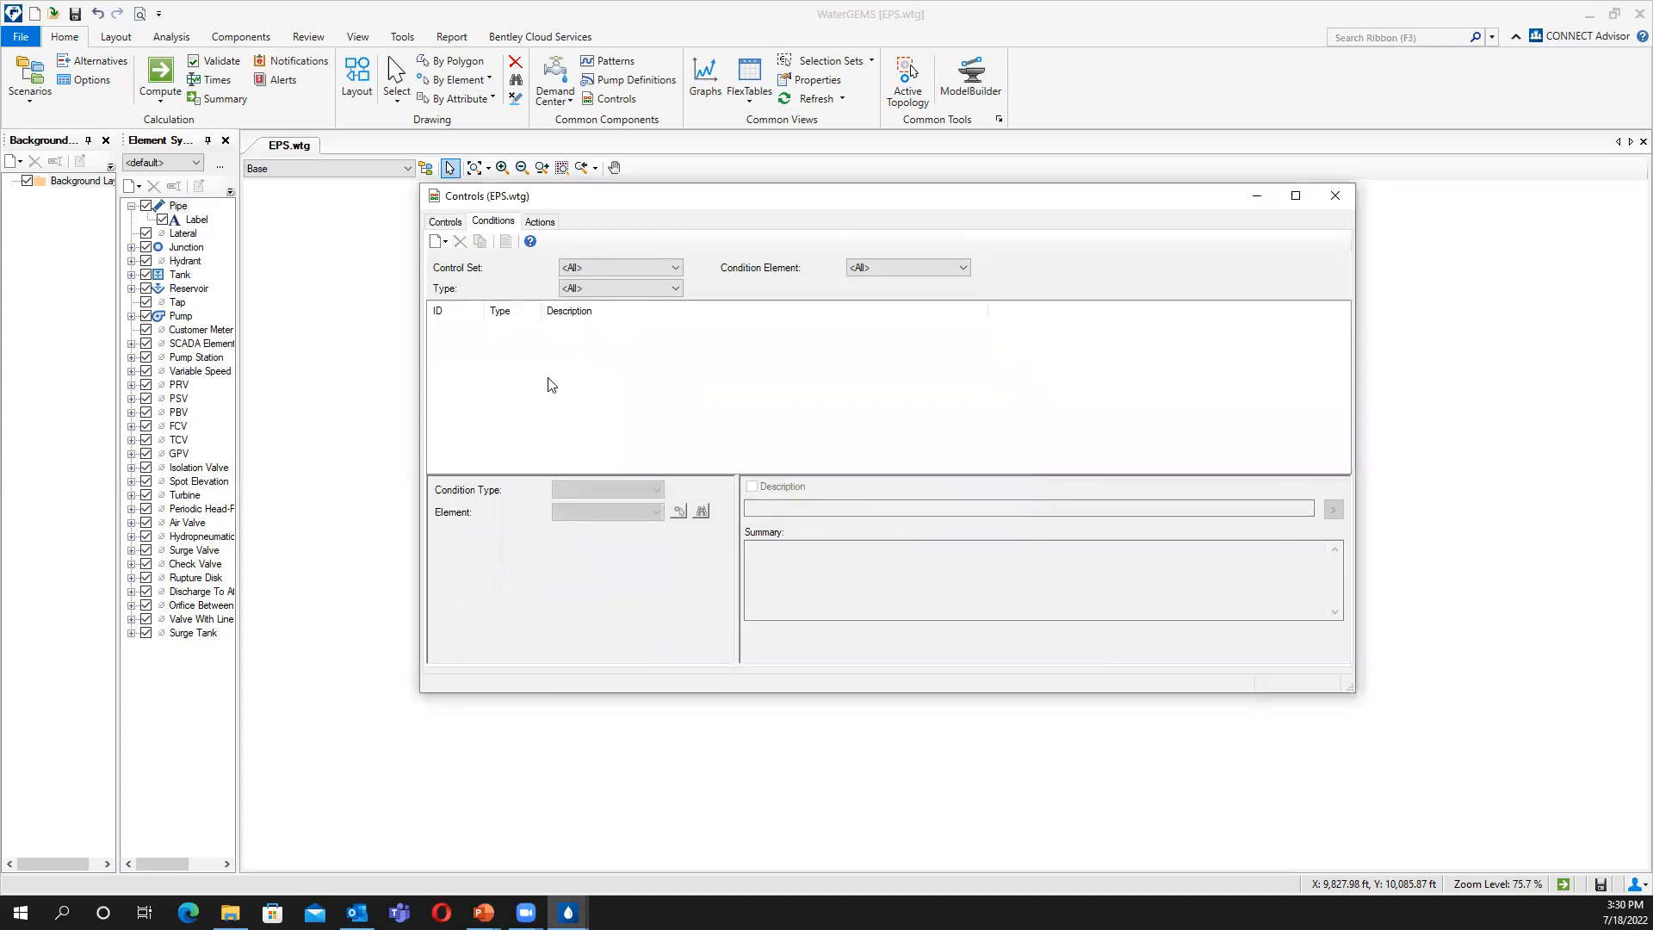
Create a simple element condition and find and assign tank T-1 as its element.
click(437, 248)
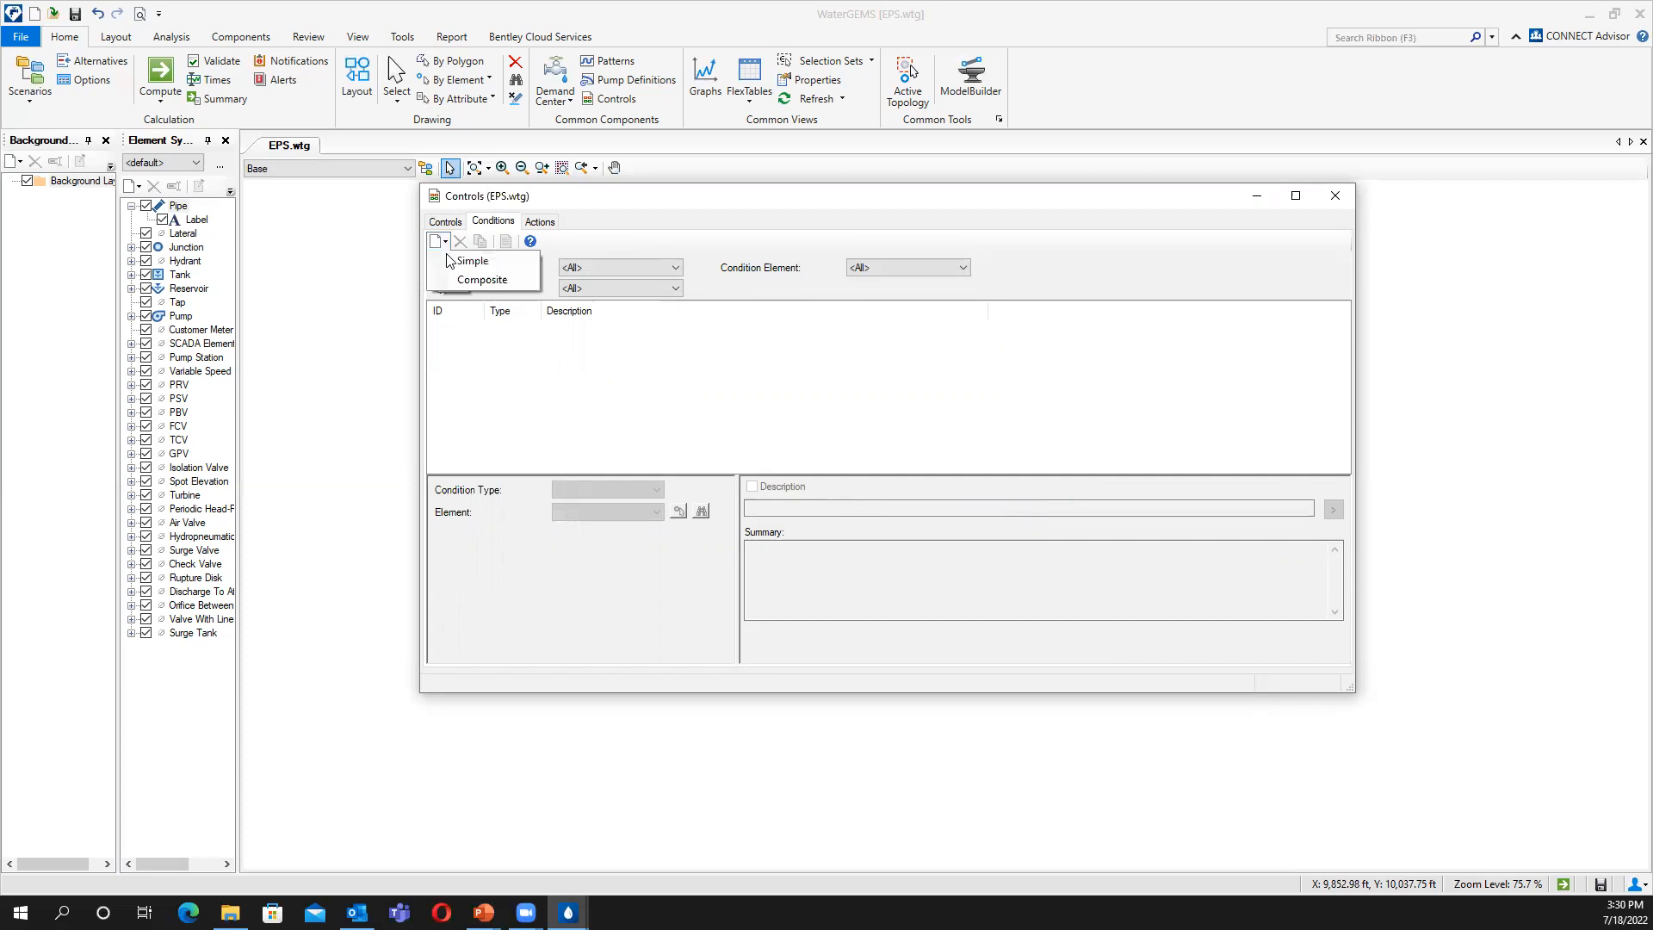
click(456, 263)
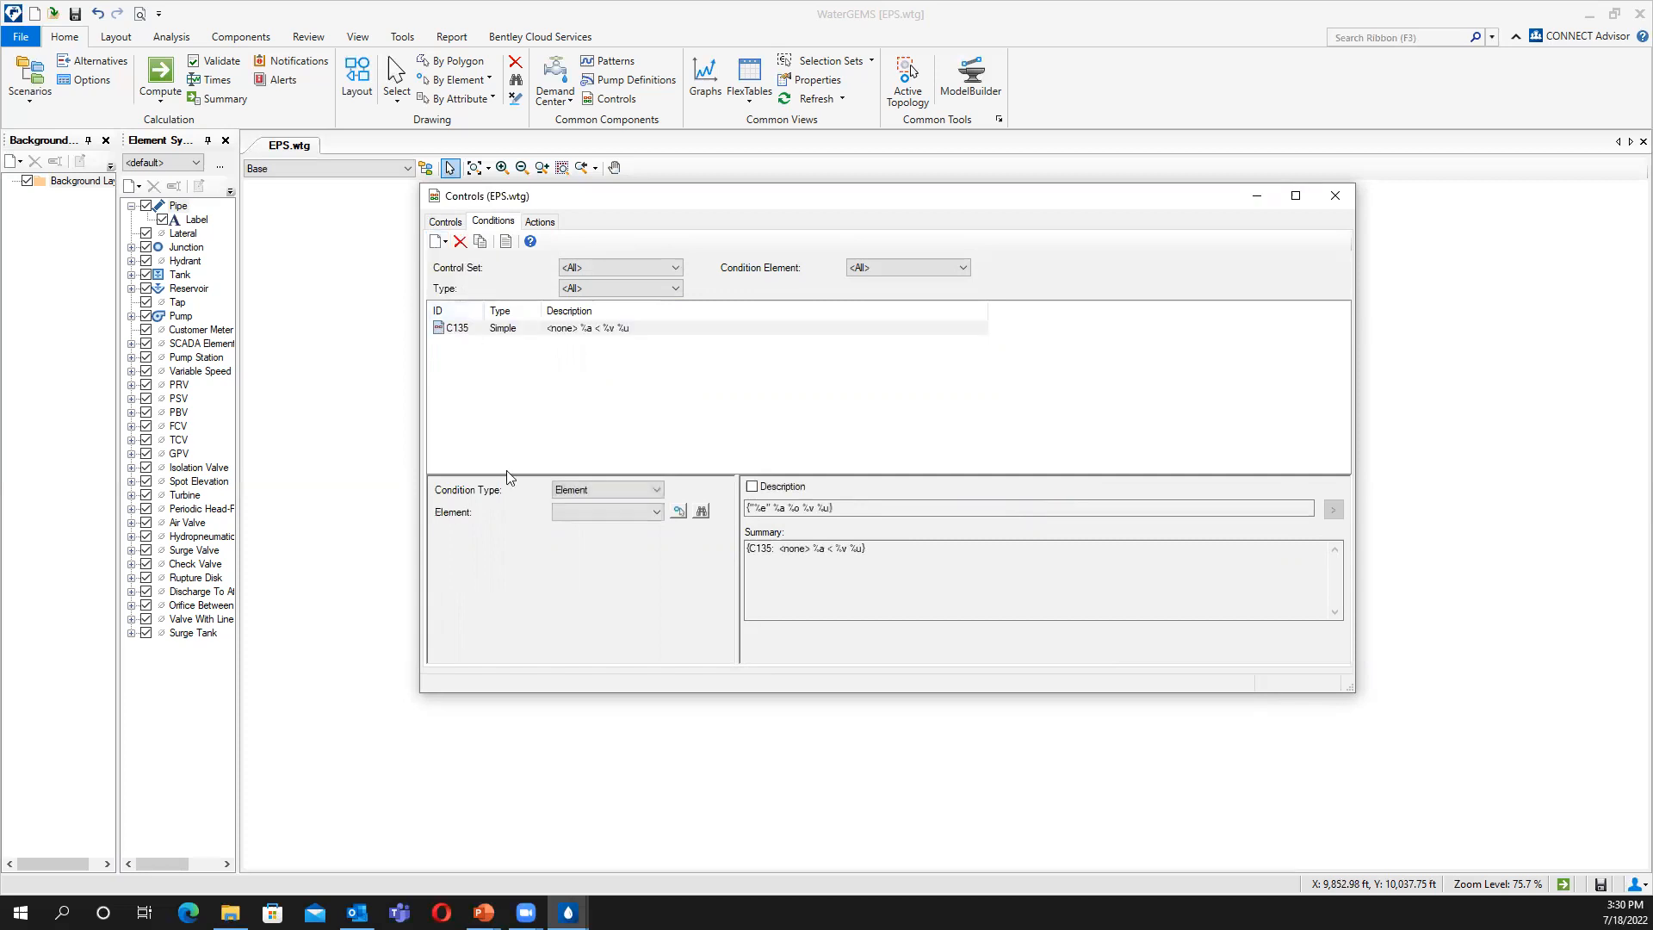
click(703, 513)
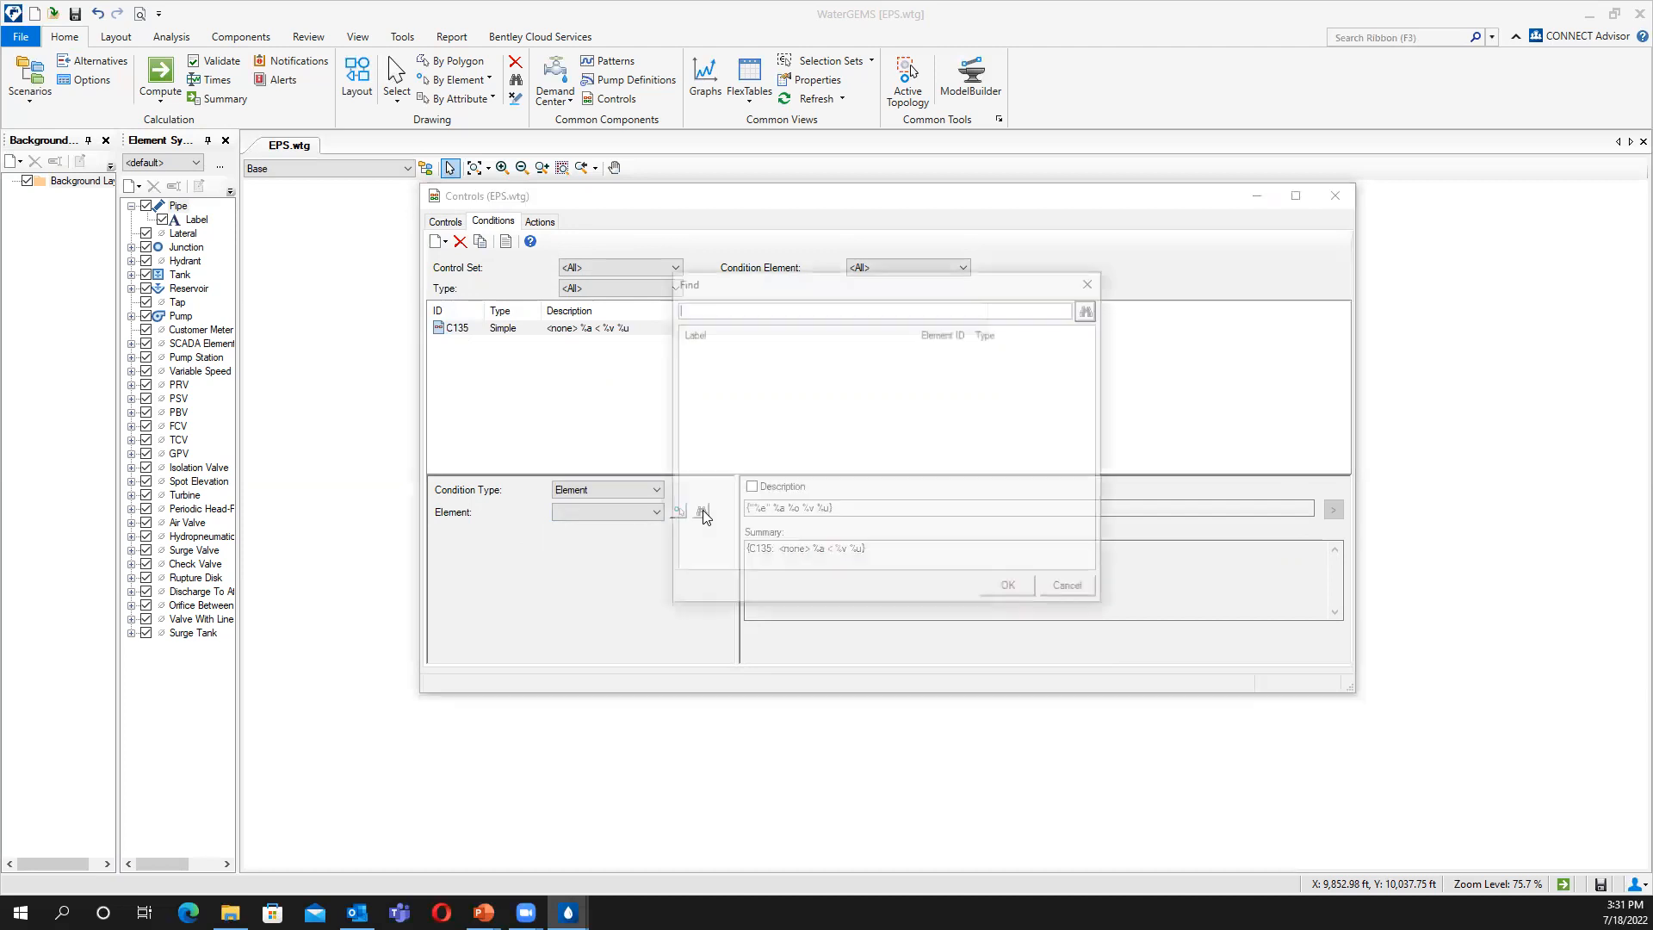
click(1090, 310)
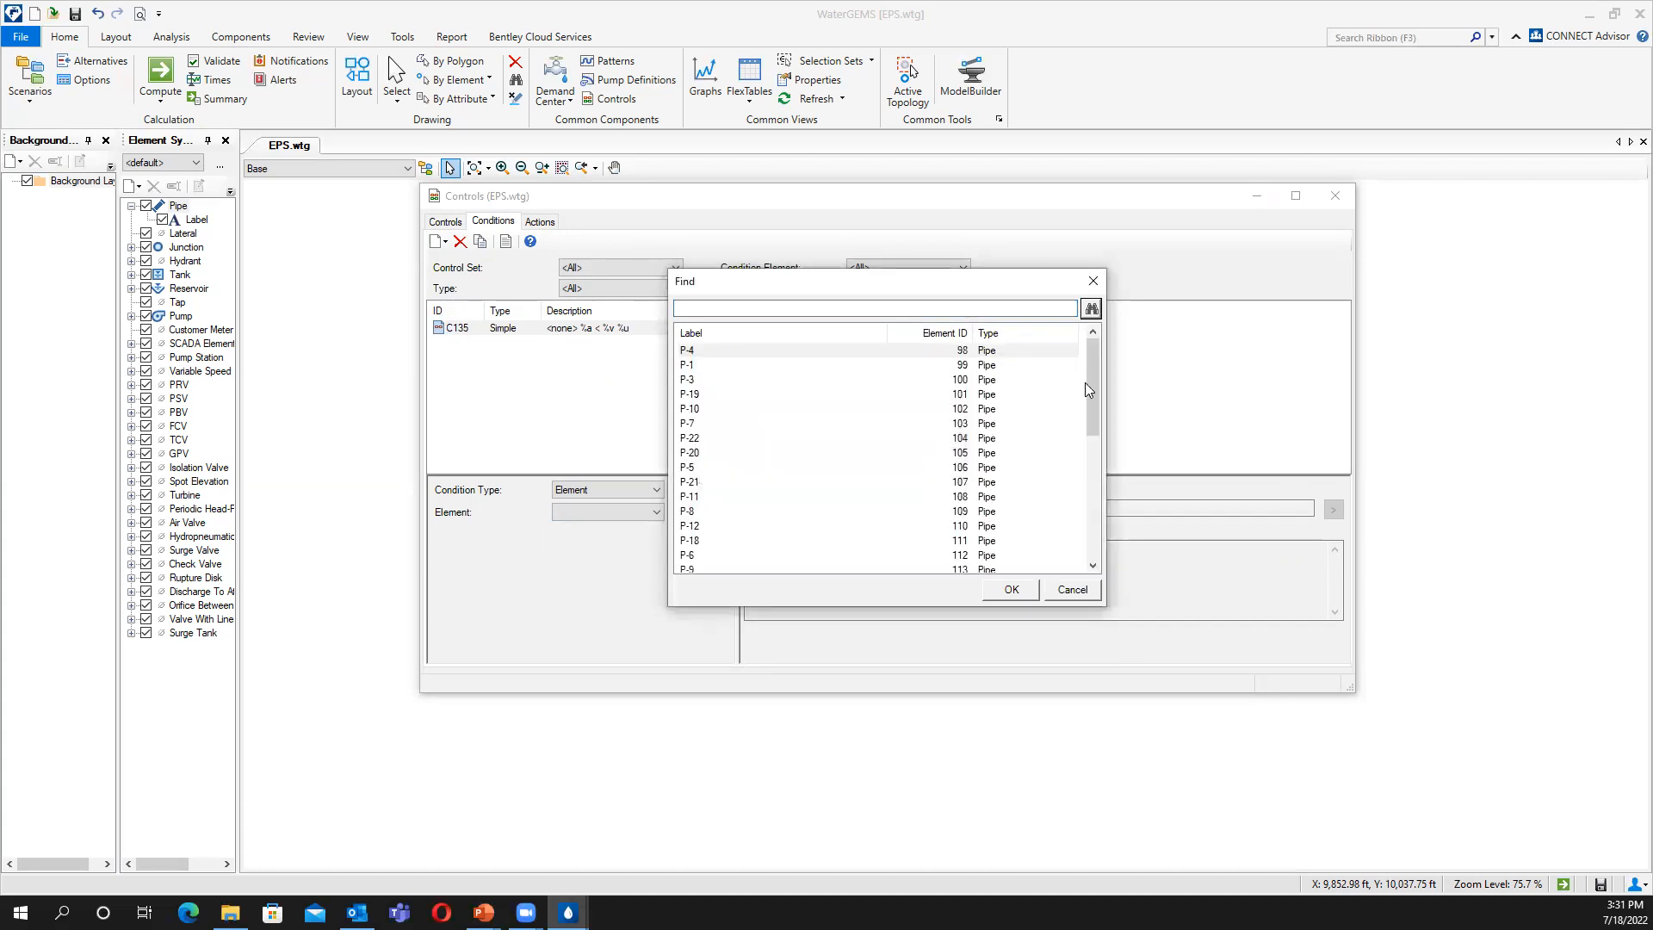
drag(1093, 408, 1087, 446)
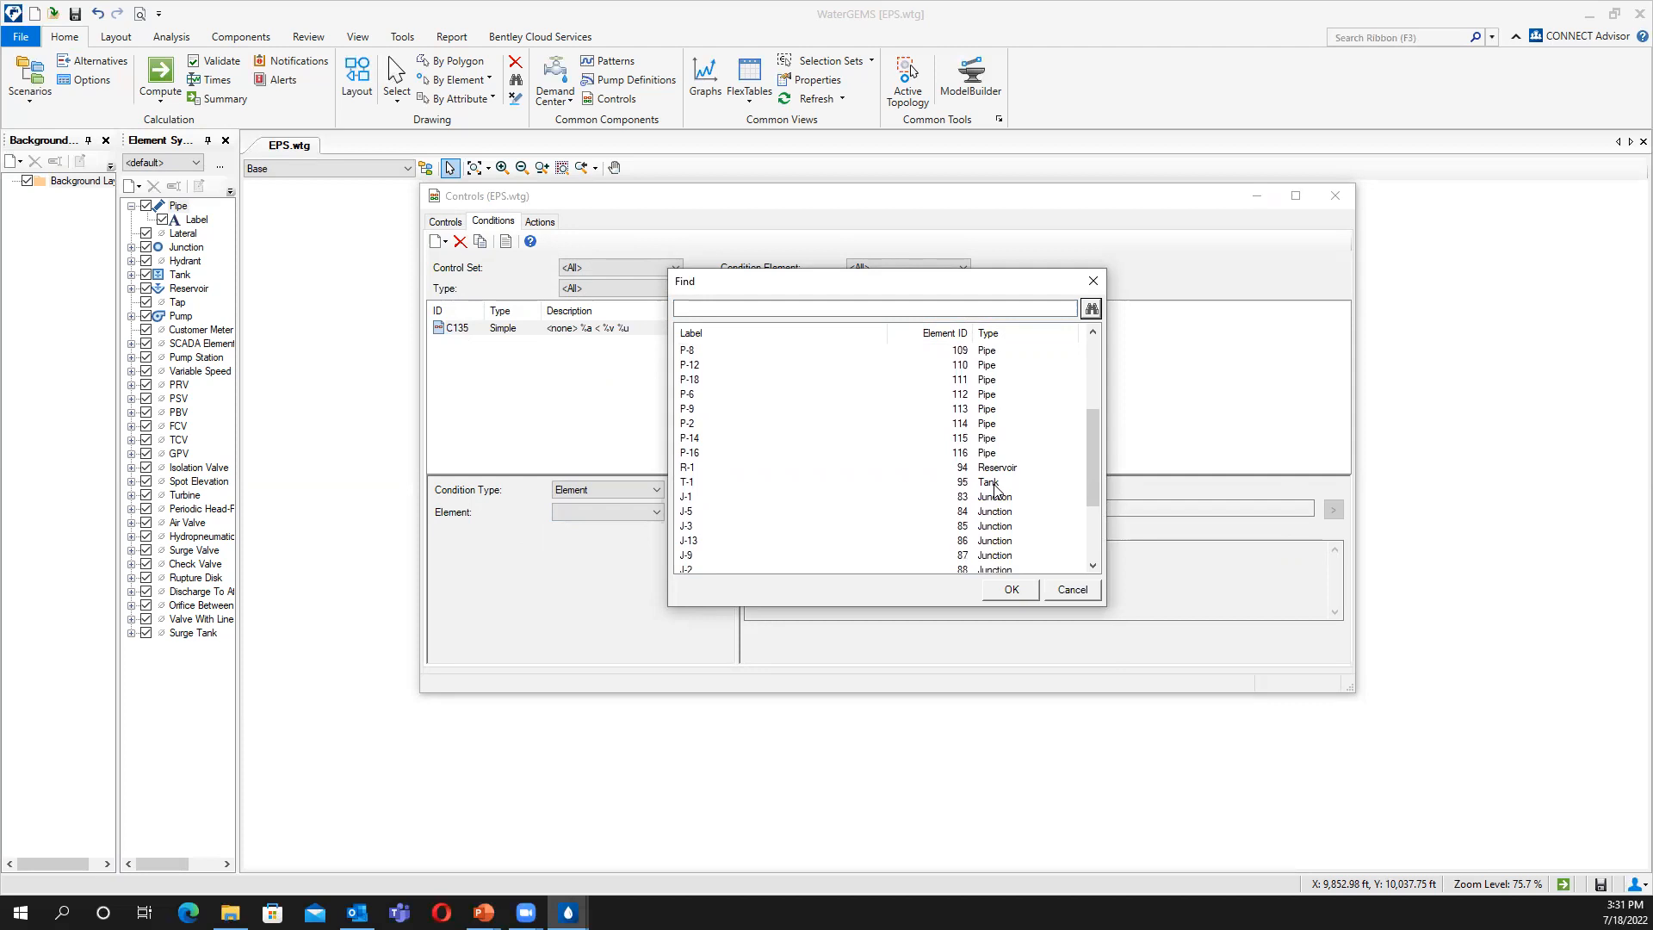
click(994, 485)
click(1012, 590)
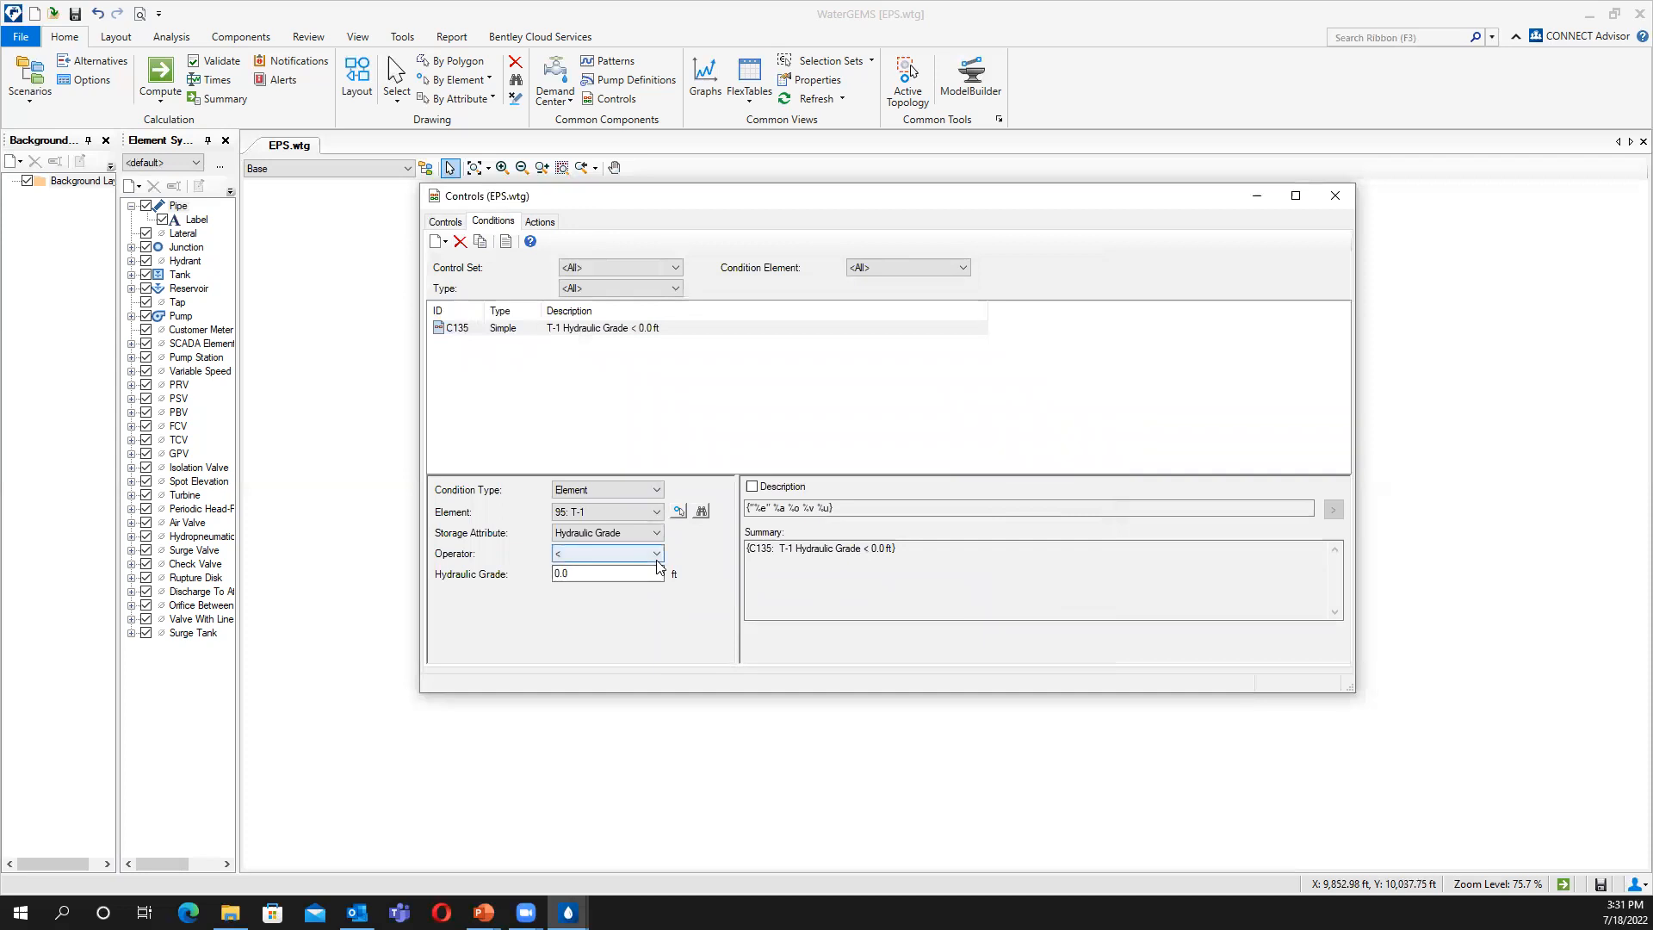
Set the T-1 condition's operator to < and its hydraulic grade to 180 ft.
click(656, 556)
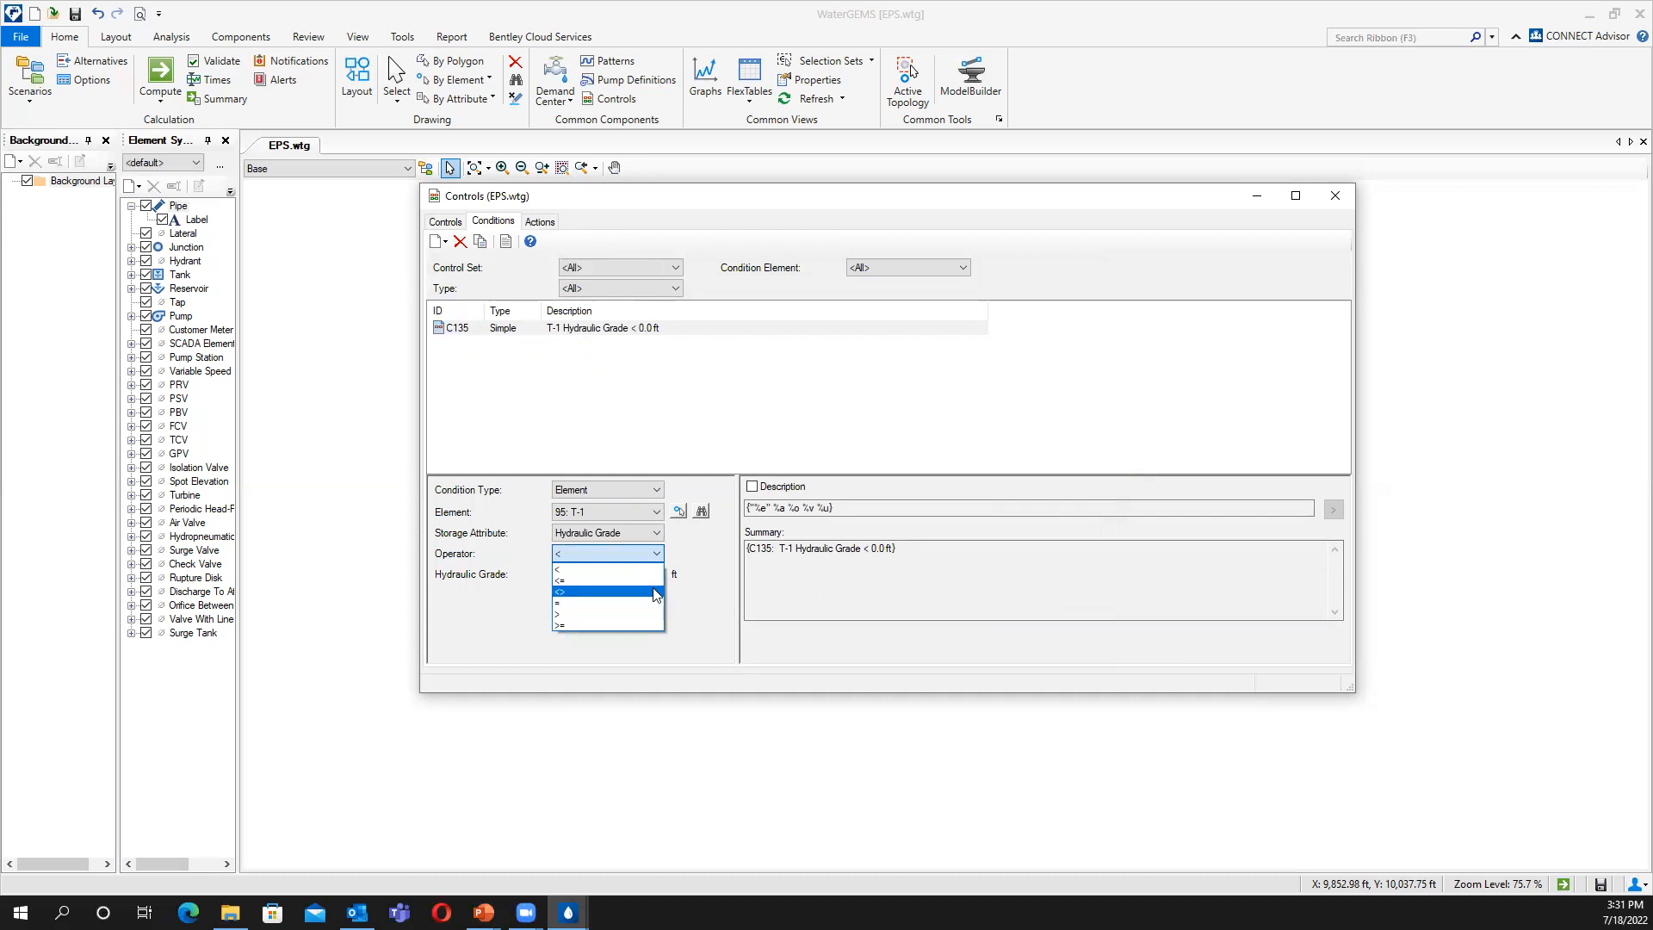
click(653, 571)
click(575, 574)
text(180)
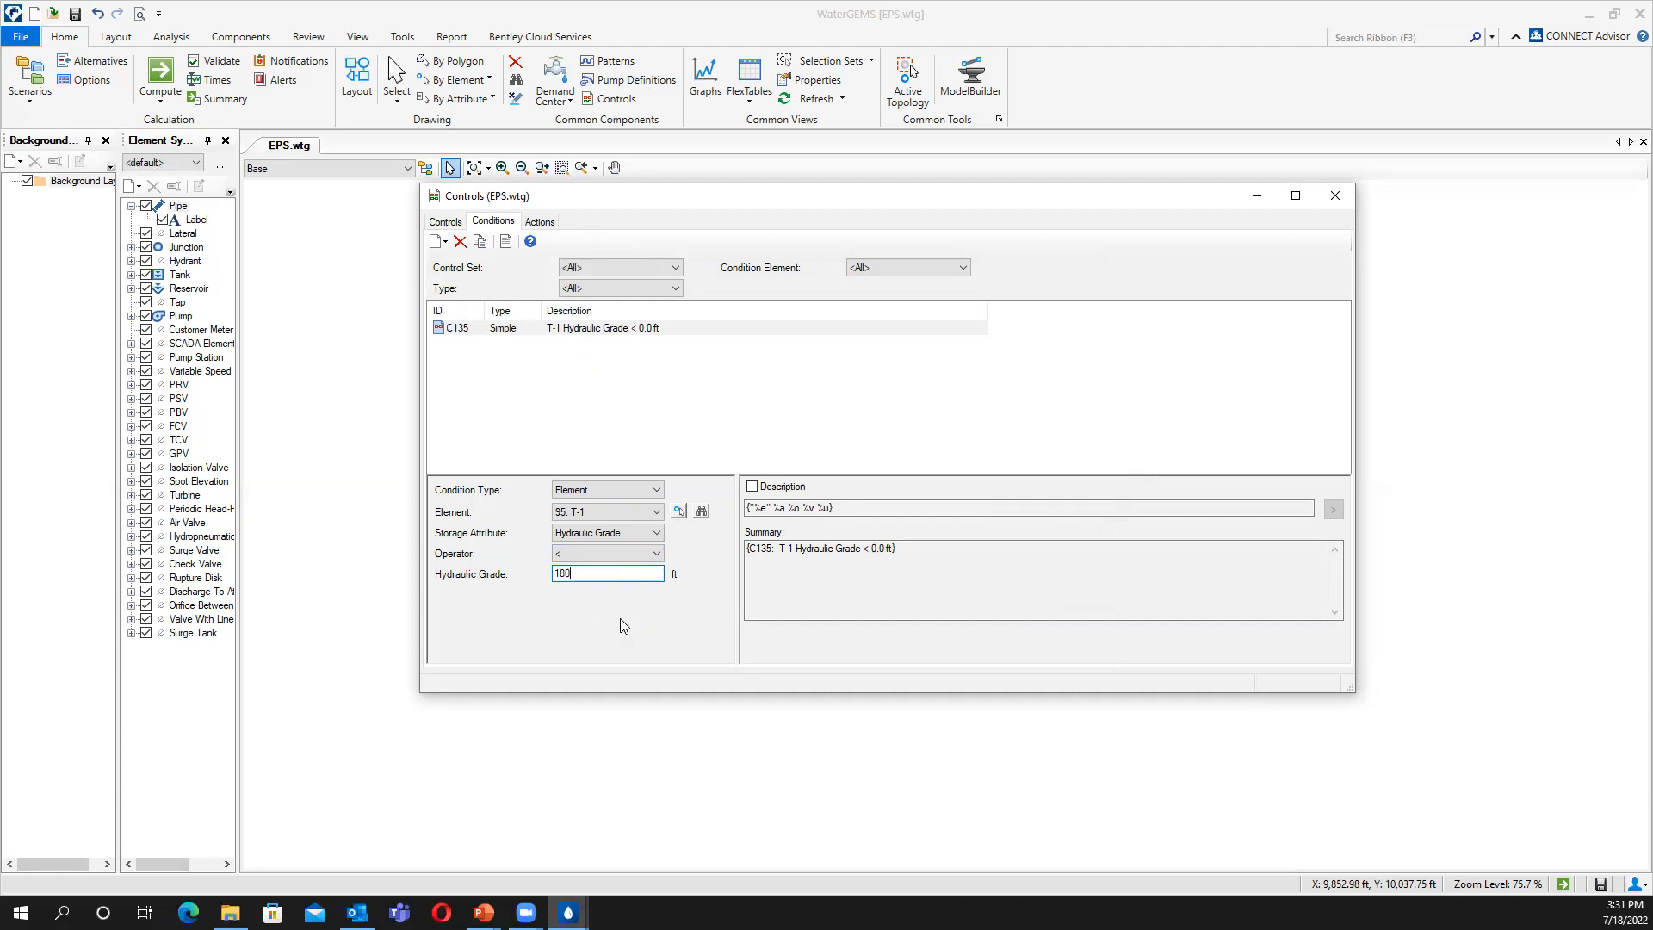
click(579, 555)
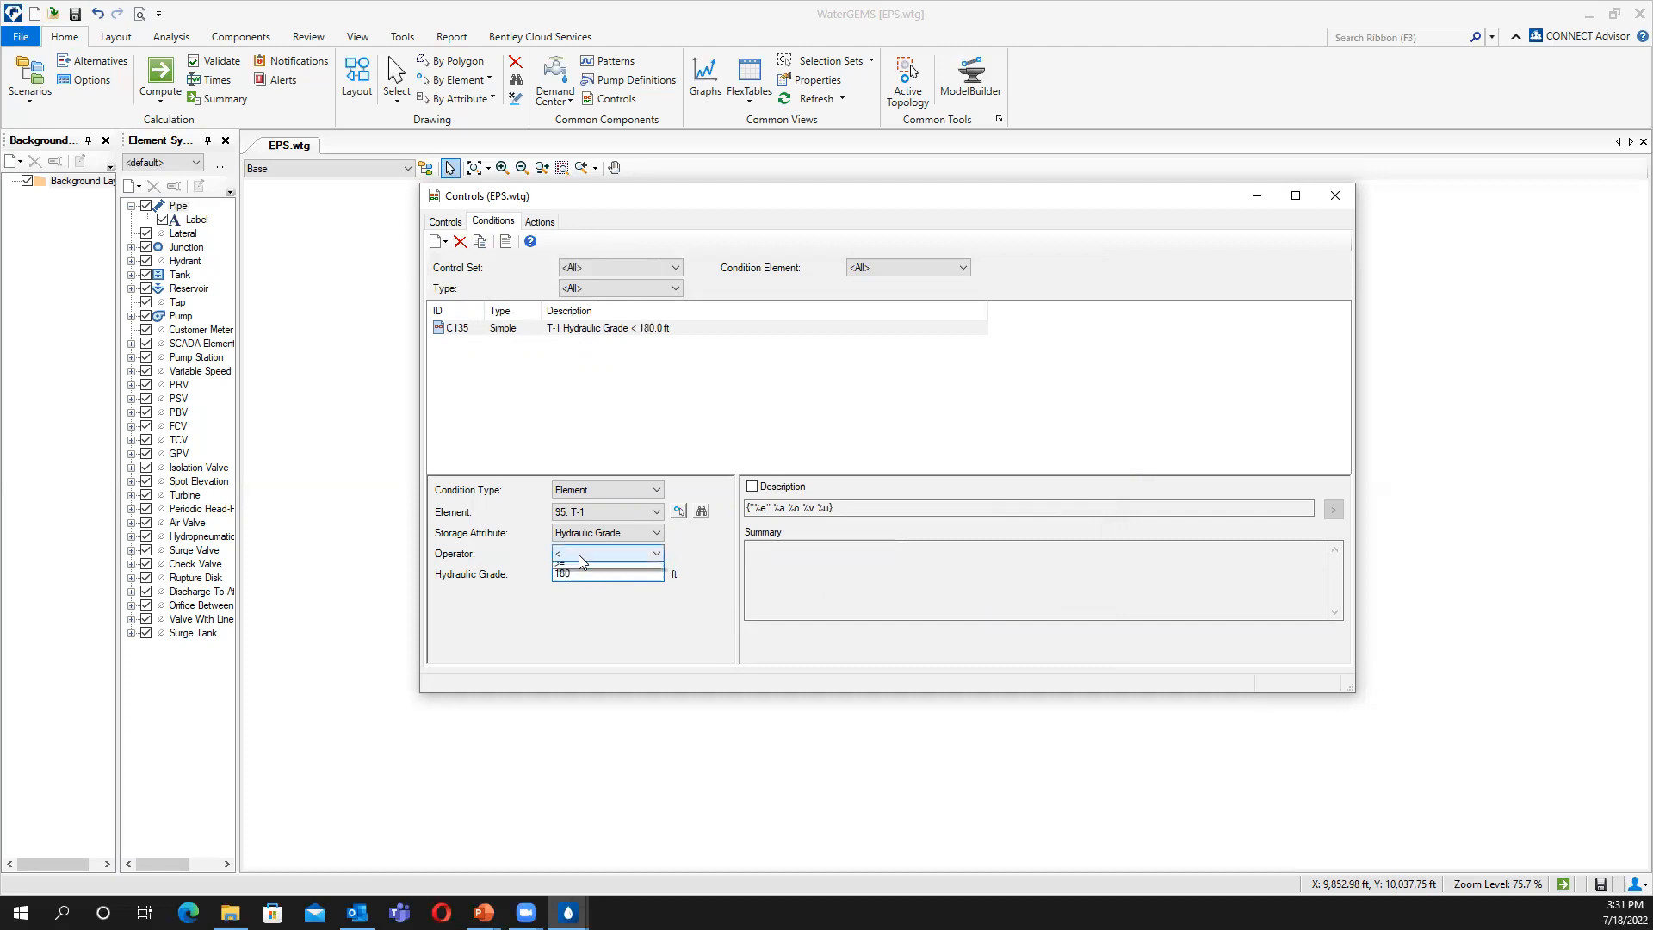
click(579, 555)
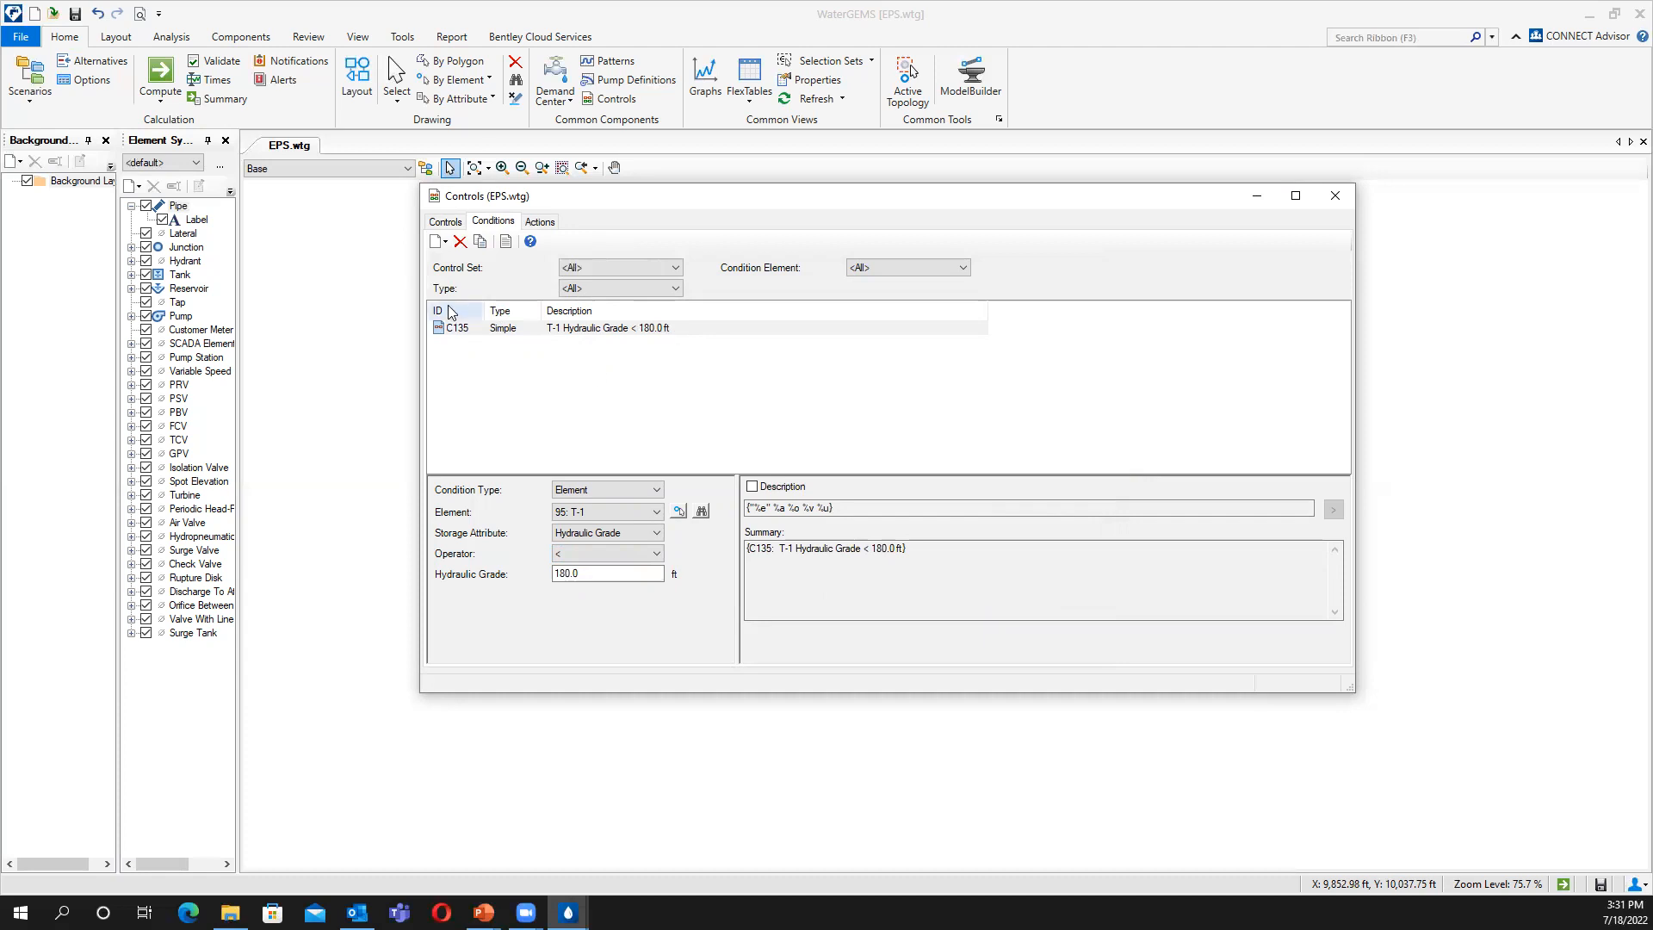
Create a second simple condition for tank T-1 with hydraulic grade > 200 ft.
click(438, 246)
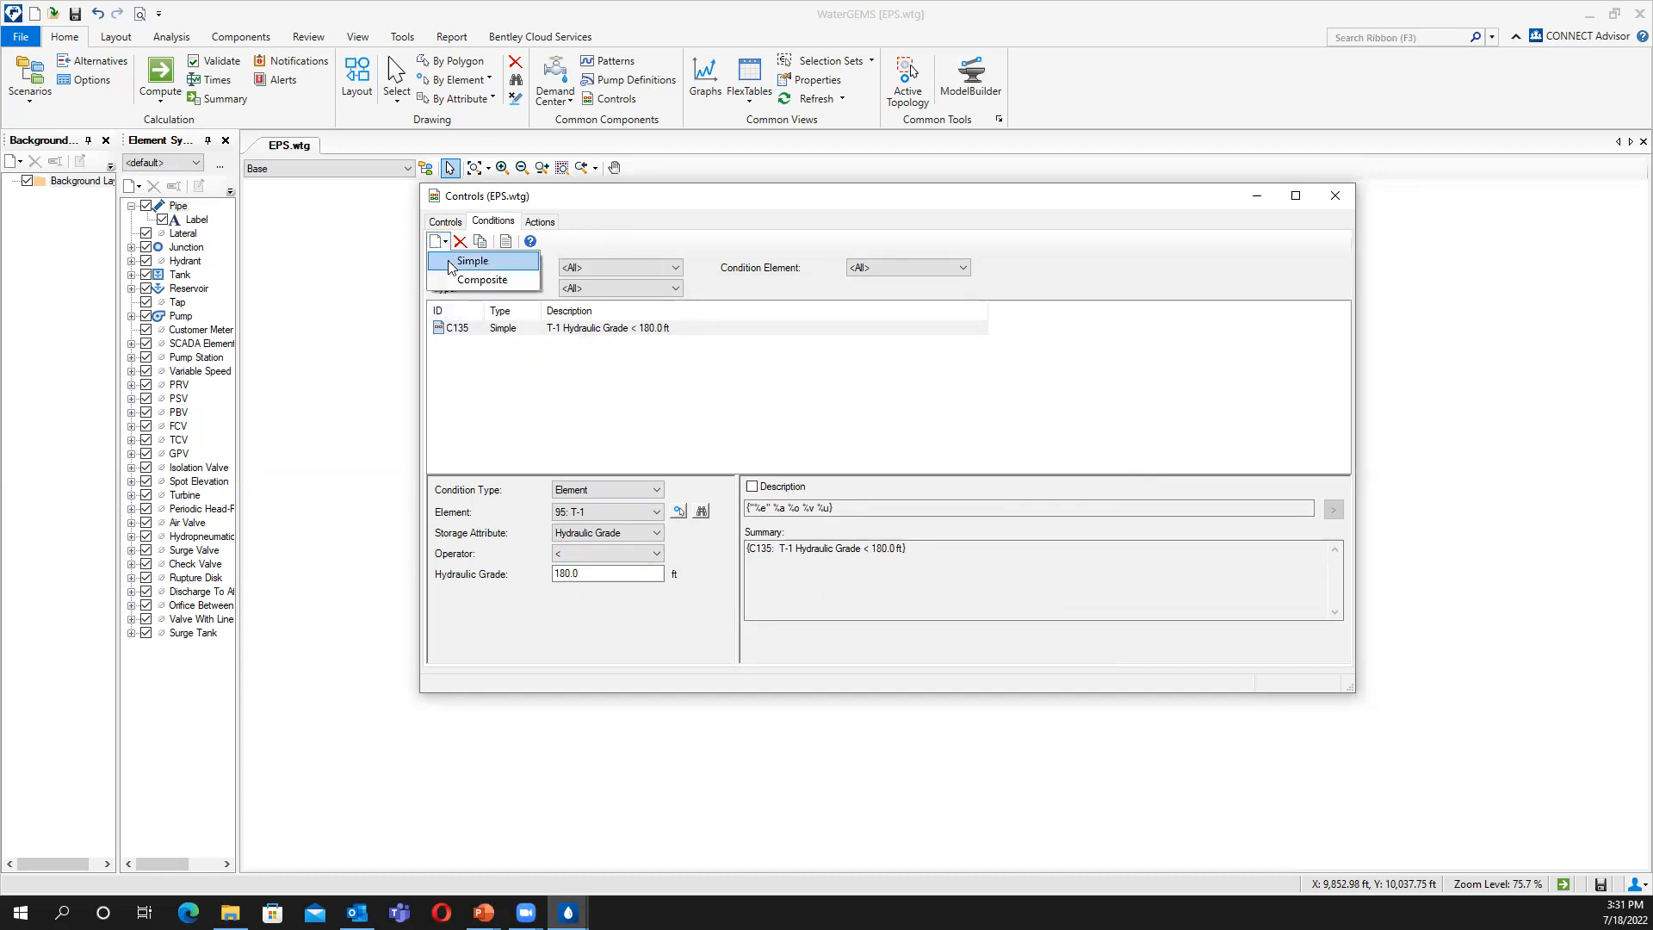
click(472, 261)
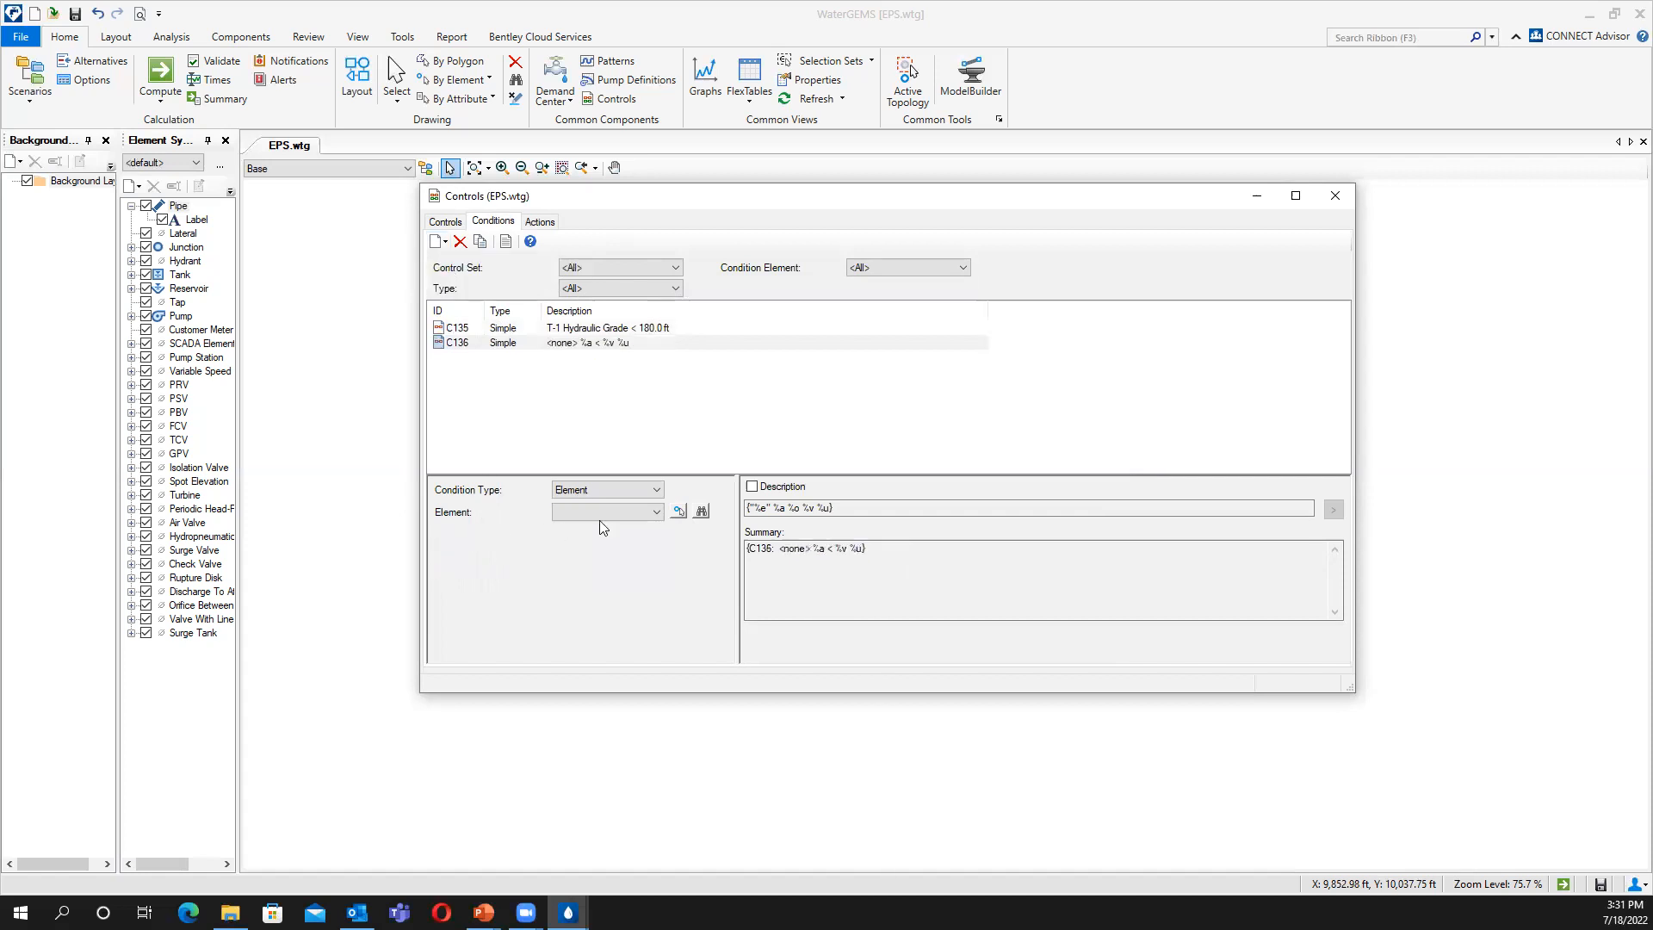
click(657, 509)
click(617, 529)
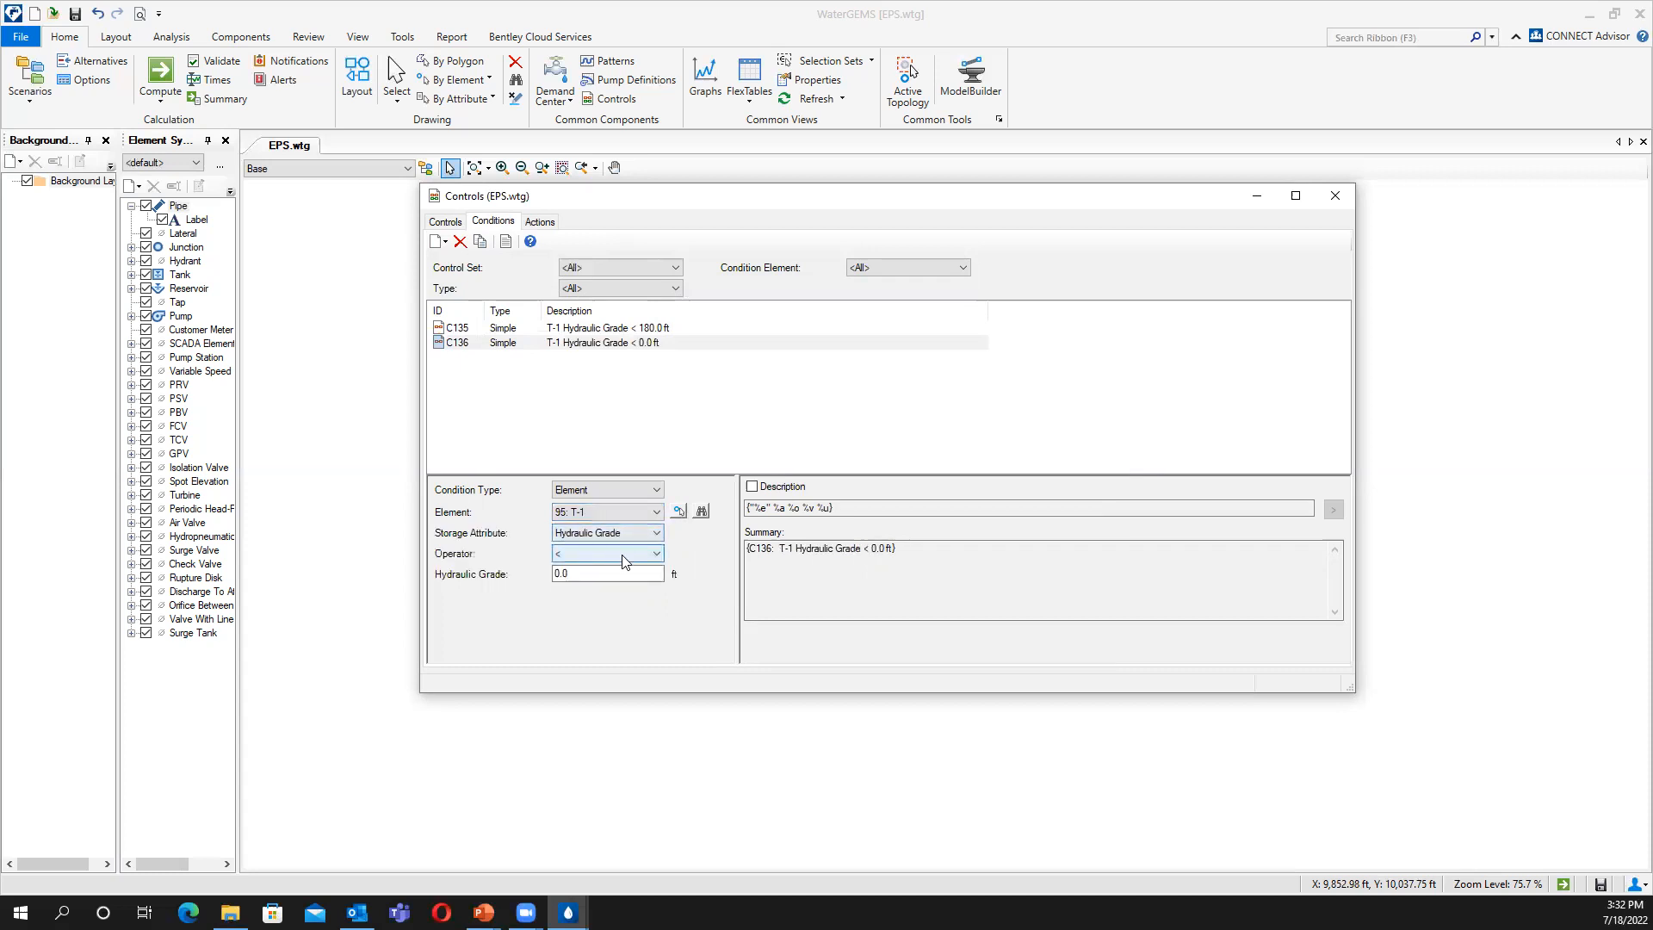
click(622, 554)
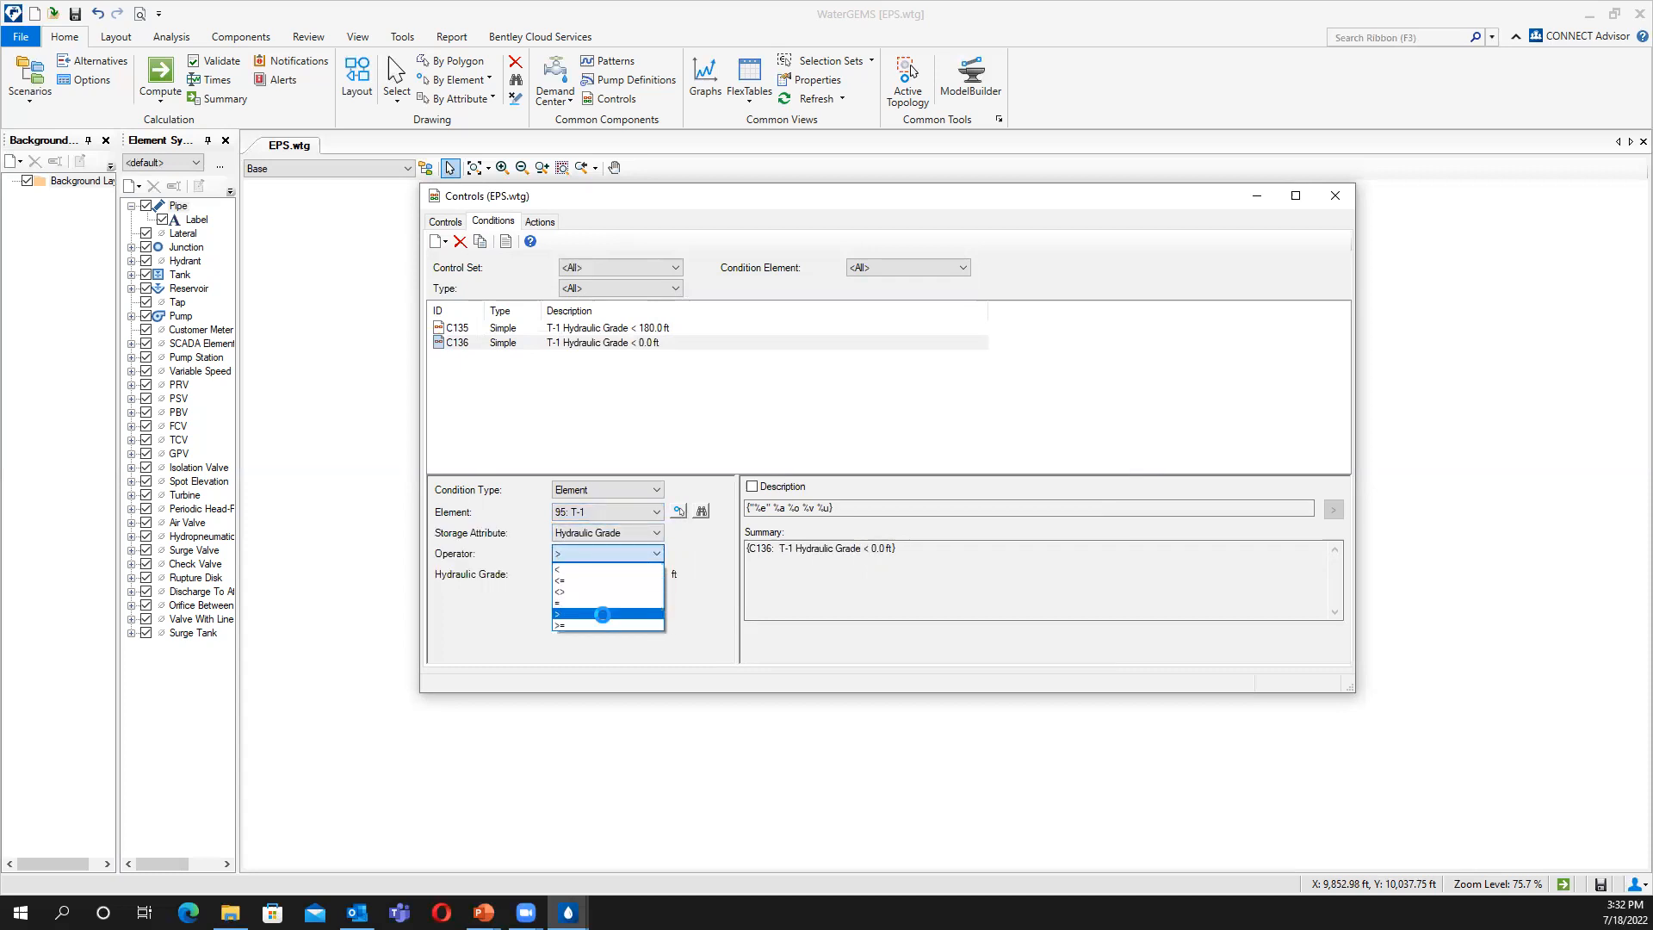
click(602, 613)
click(572, 574)
text(200)
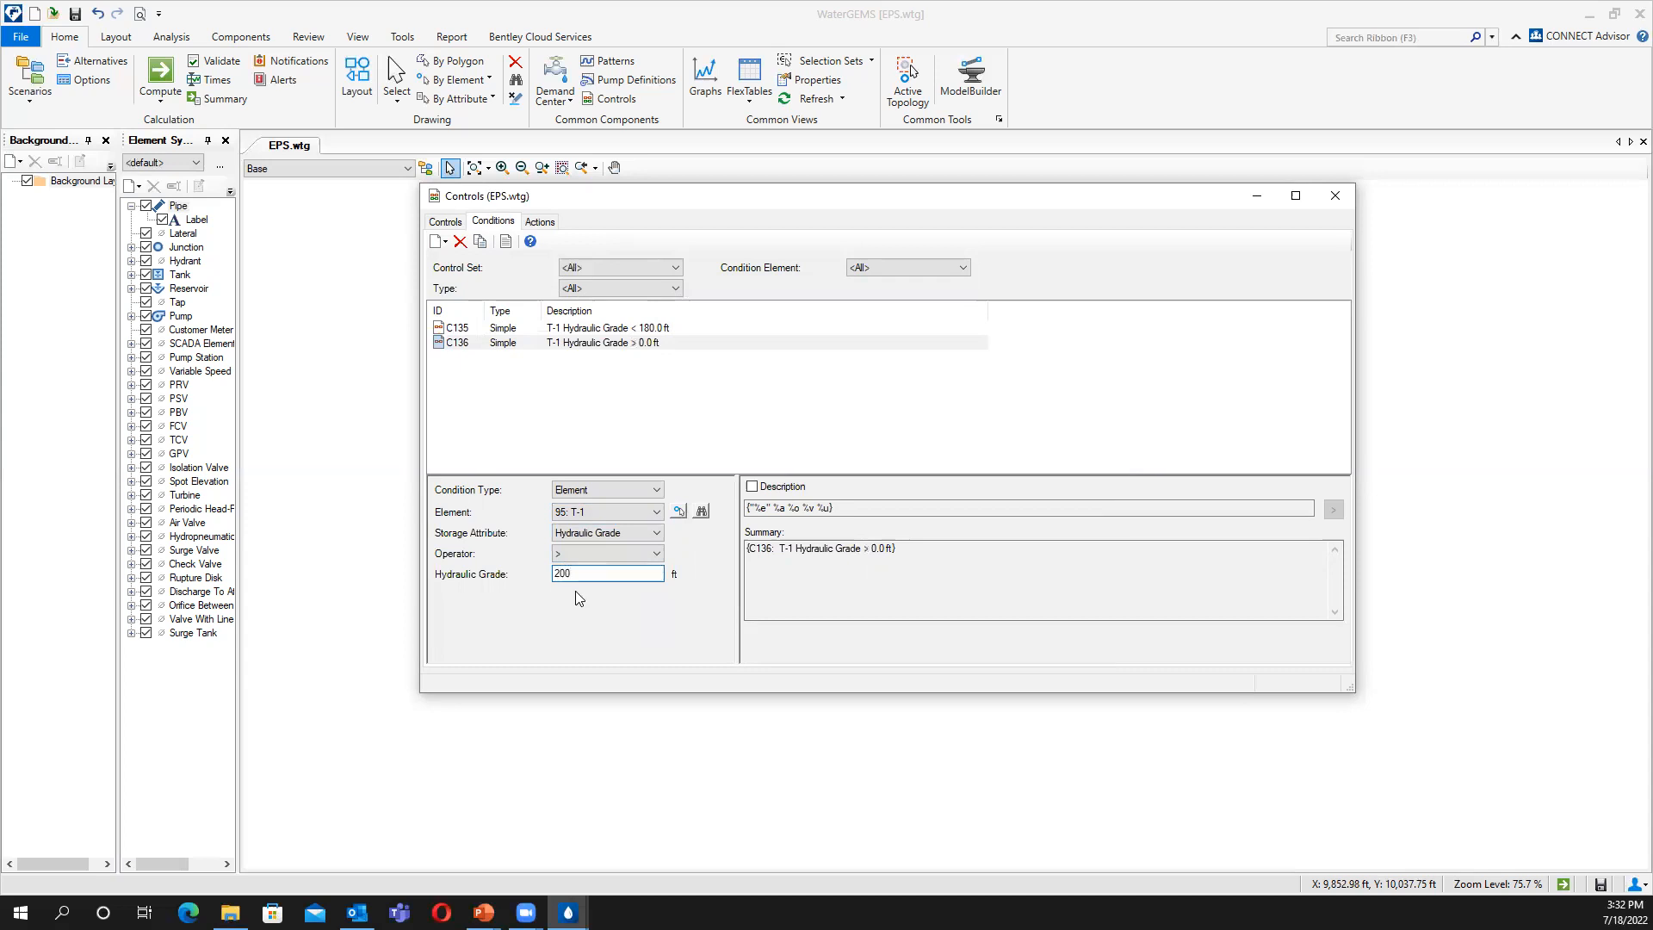
click(602, 554)
click(600, 558)
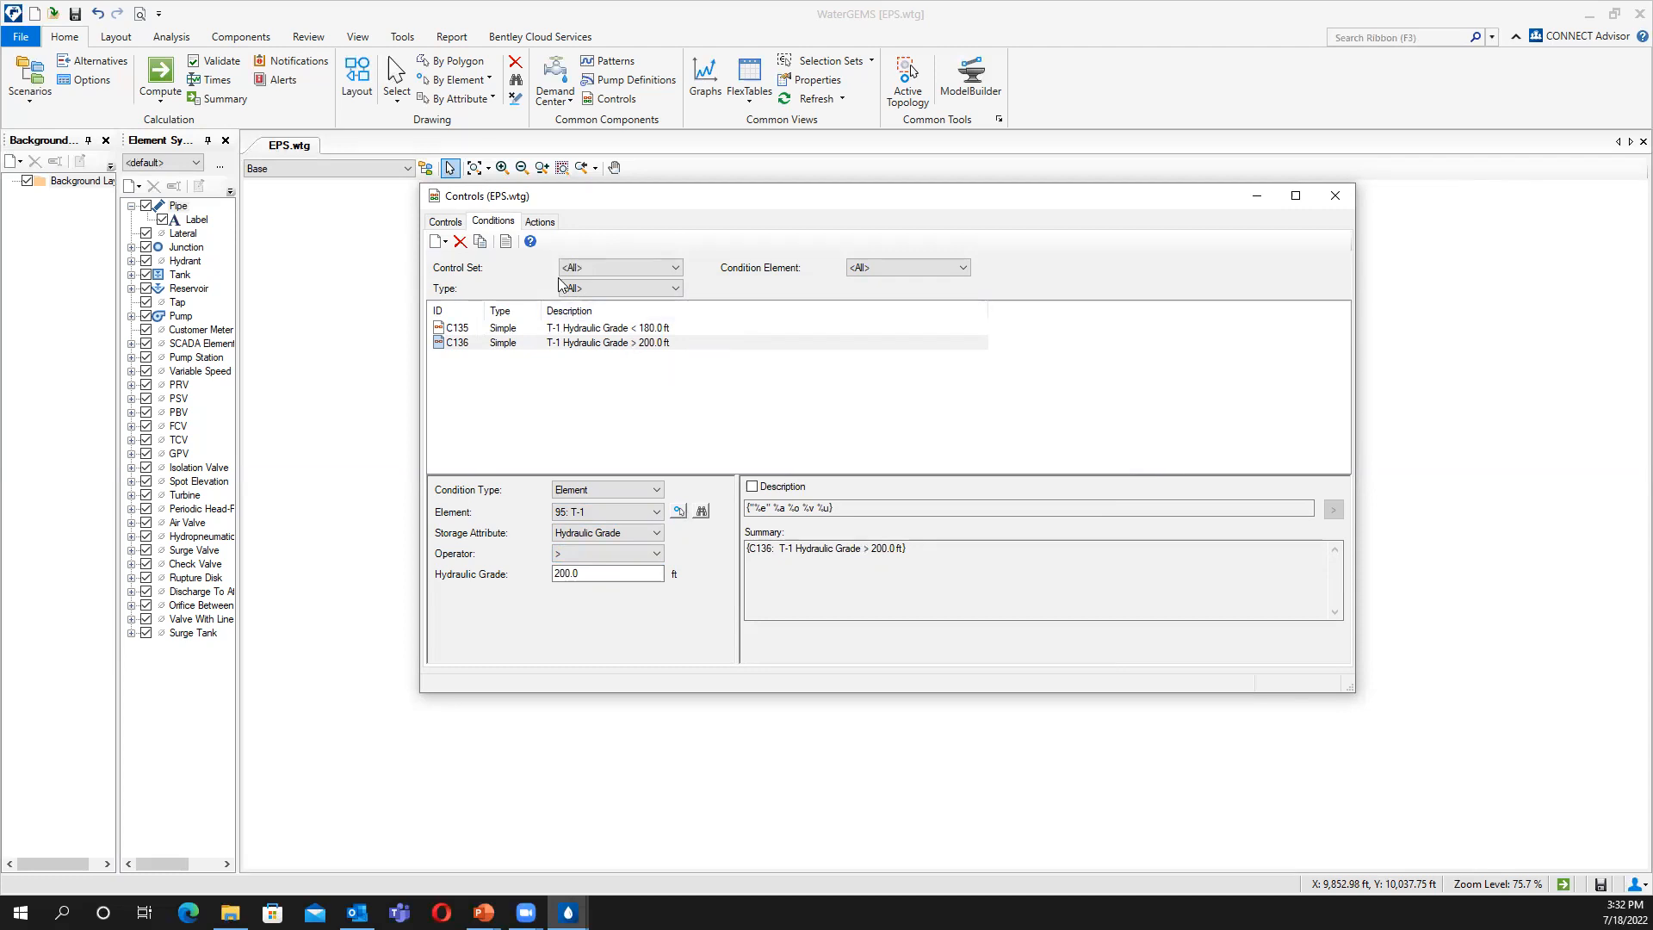
Delete both wizard-generated PMP-4 pump status actions.
click(540, 222)
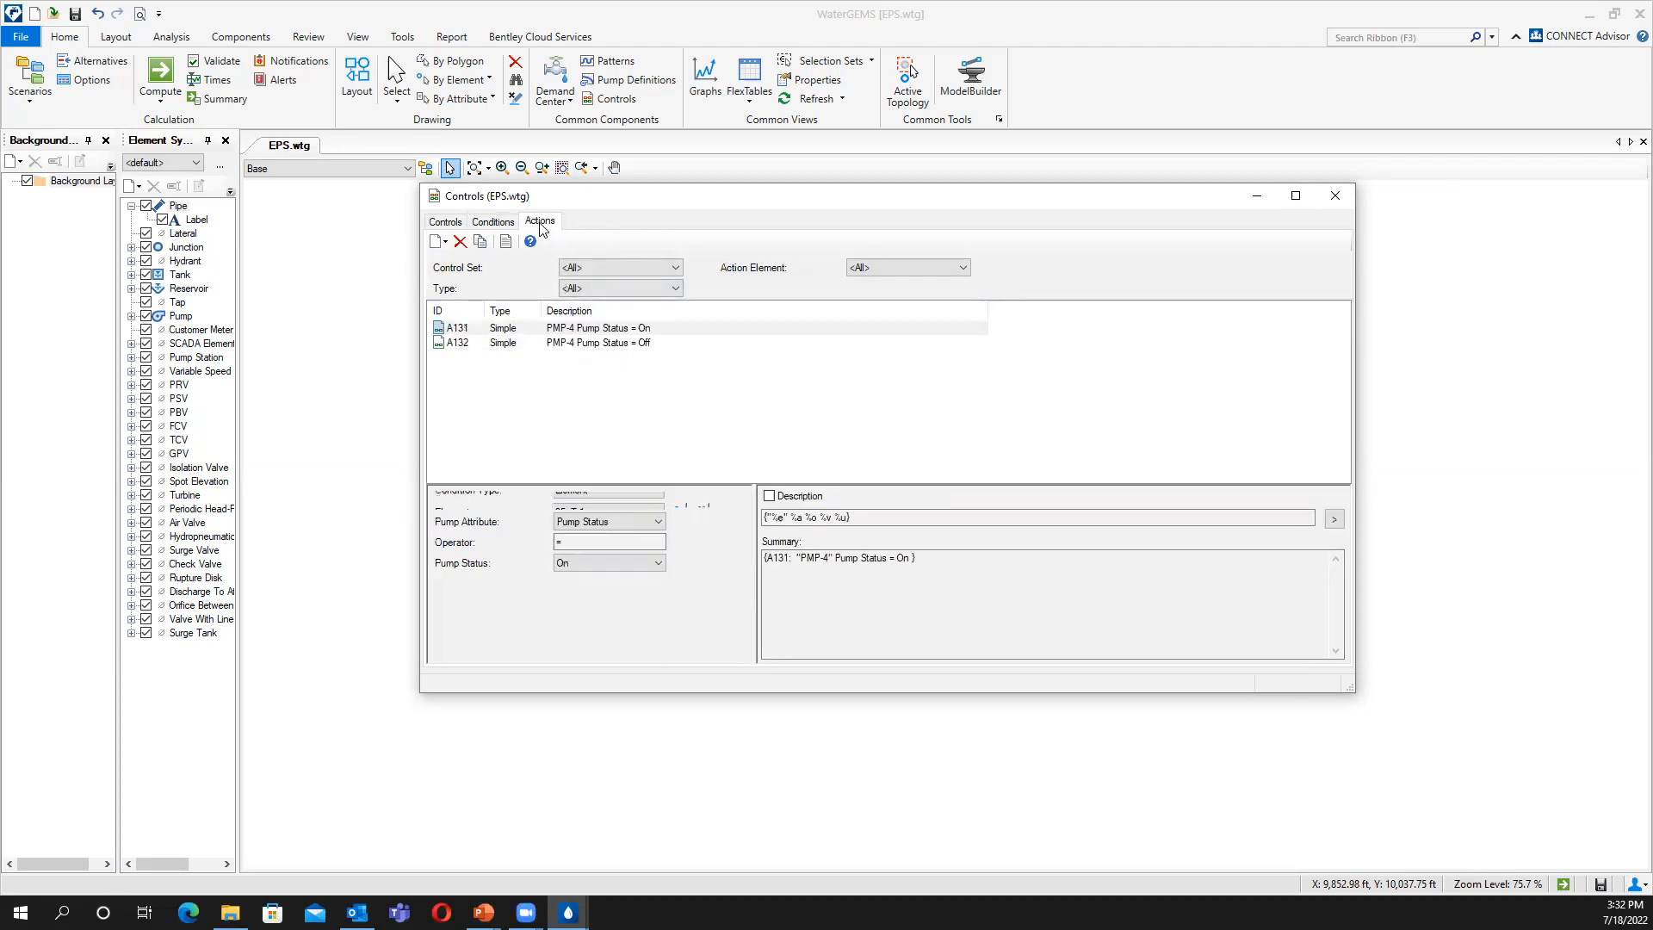
drag(561, 379, 566, 333)
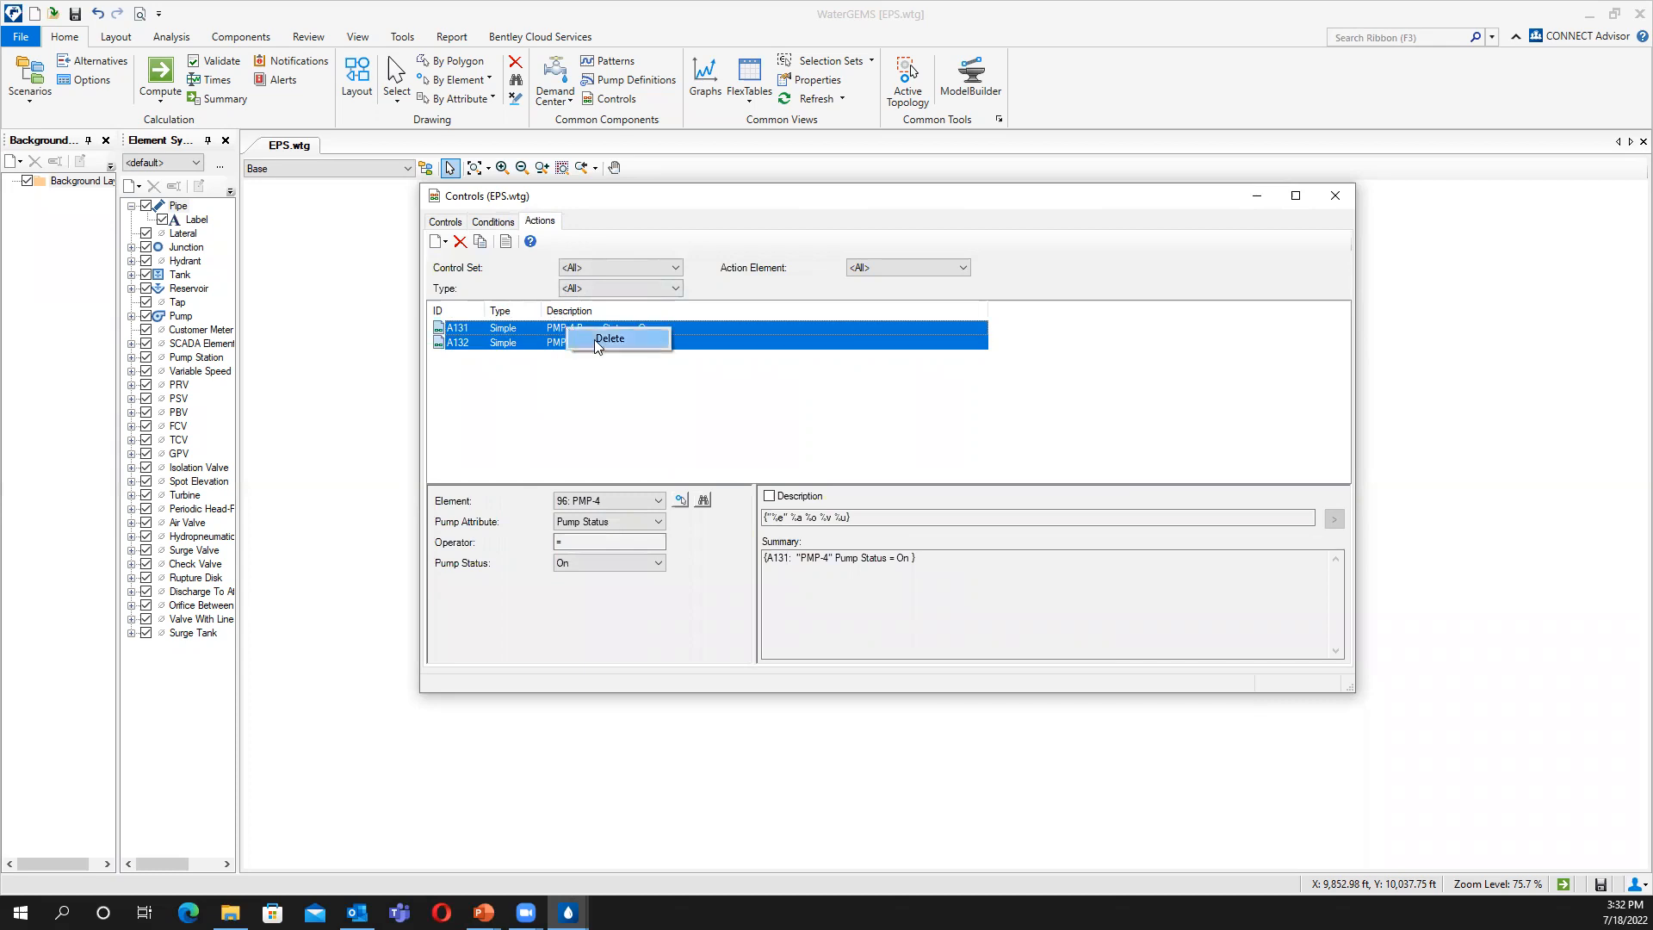
key(Delete)
click(841, 492)
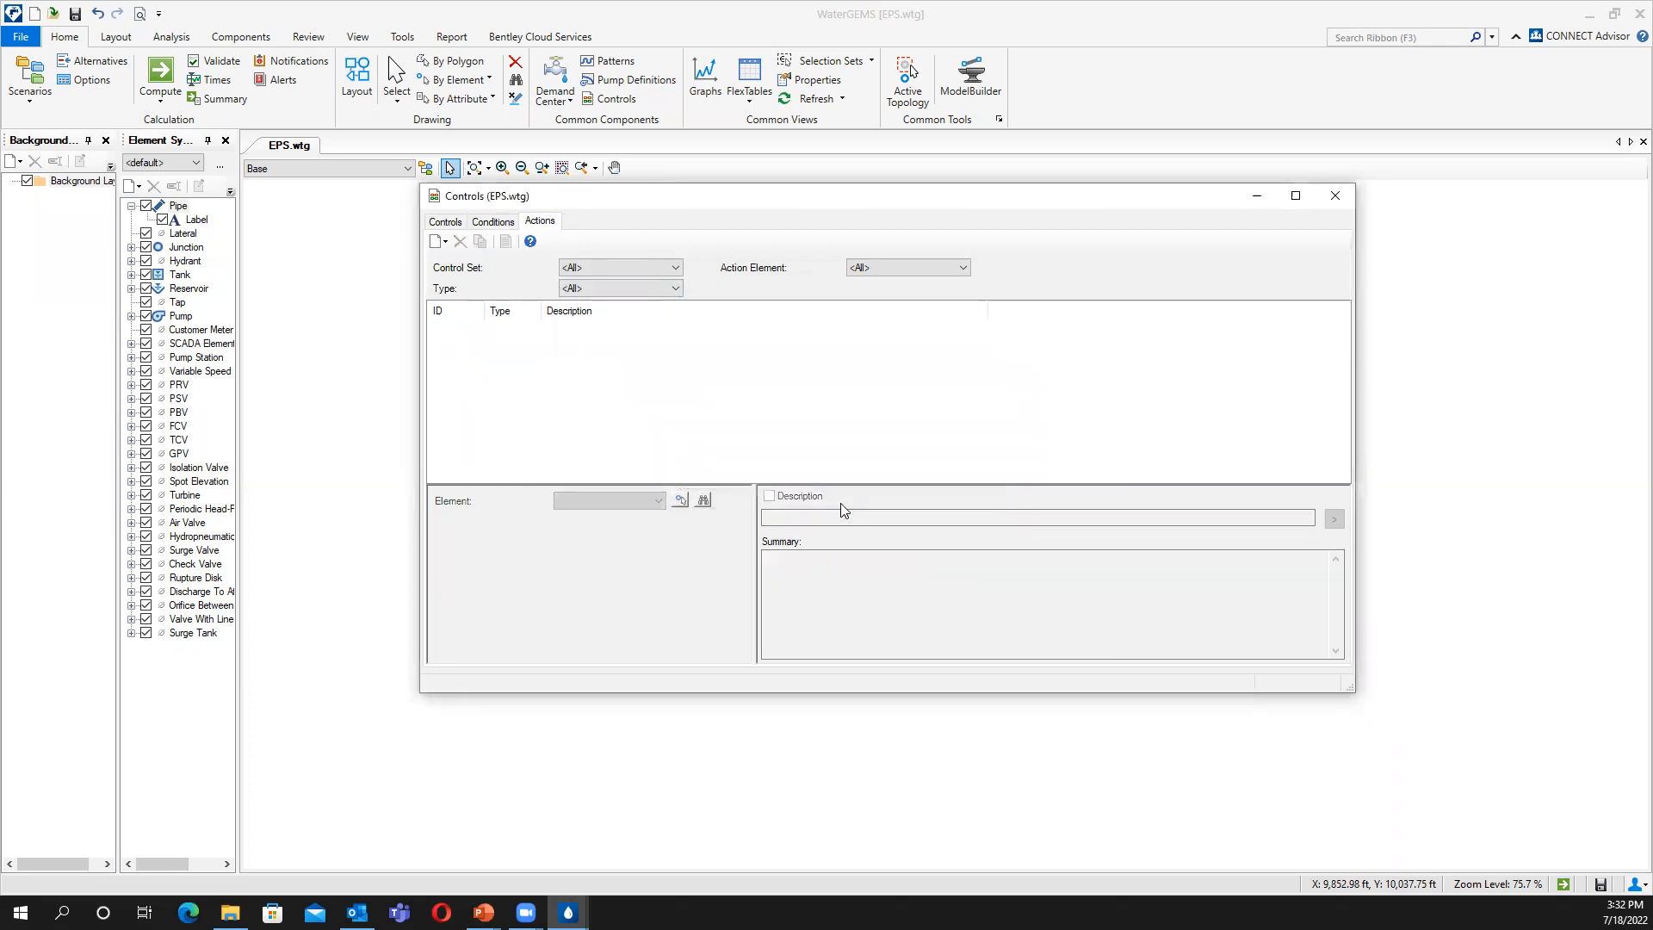
Create a simple action for pump PMP-4, found through the element search, with Pump Status = On.
click(440, 249)
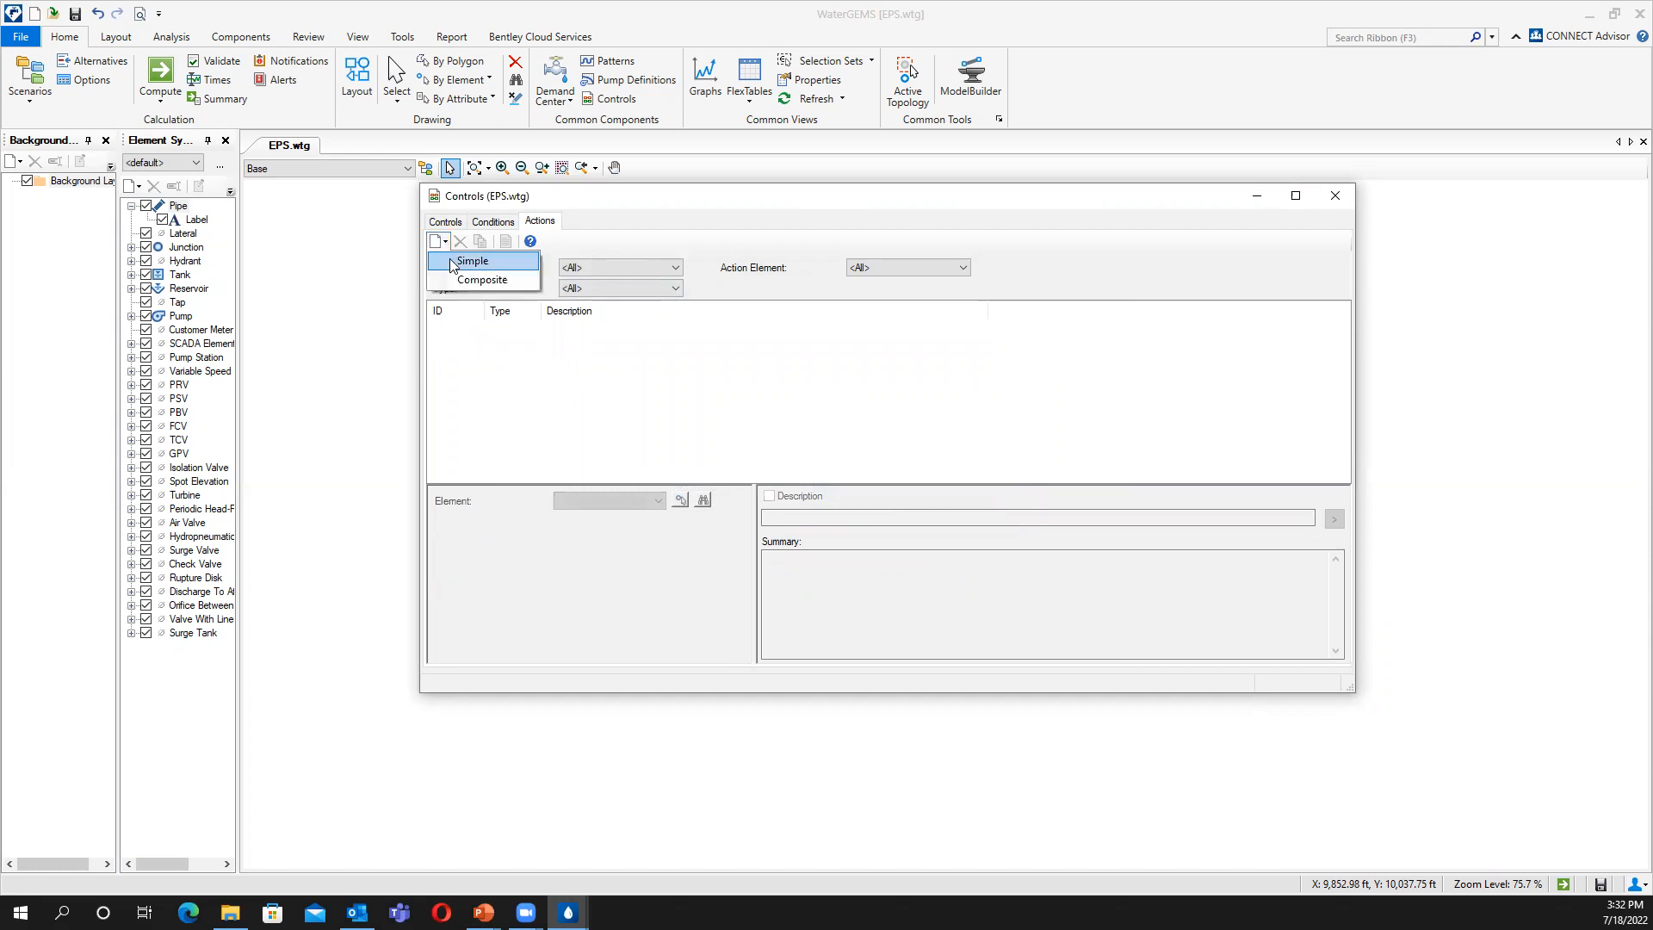
click(469, 256)
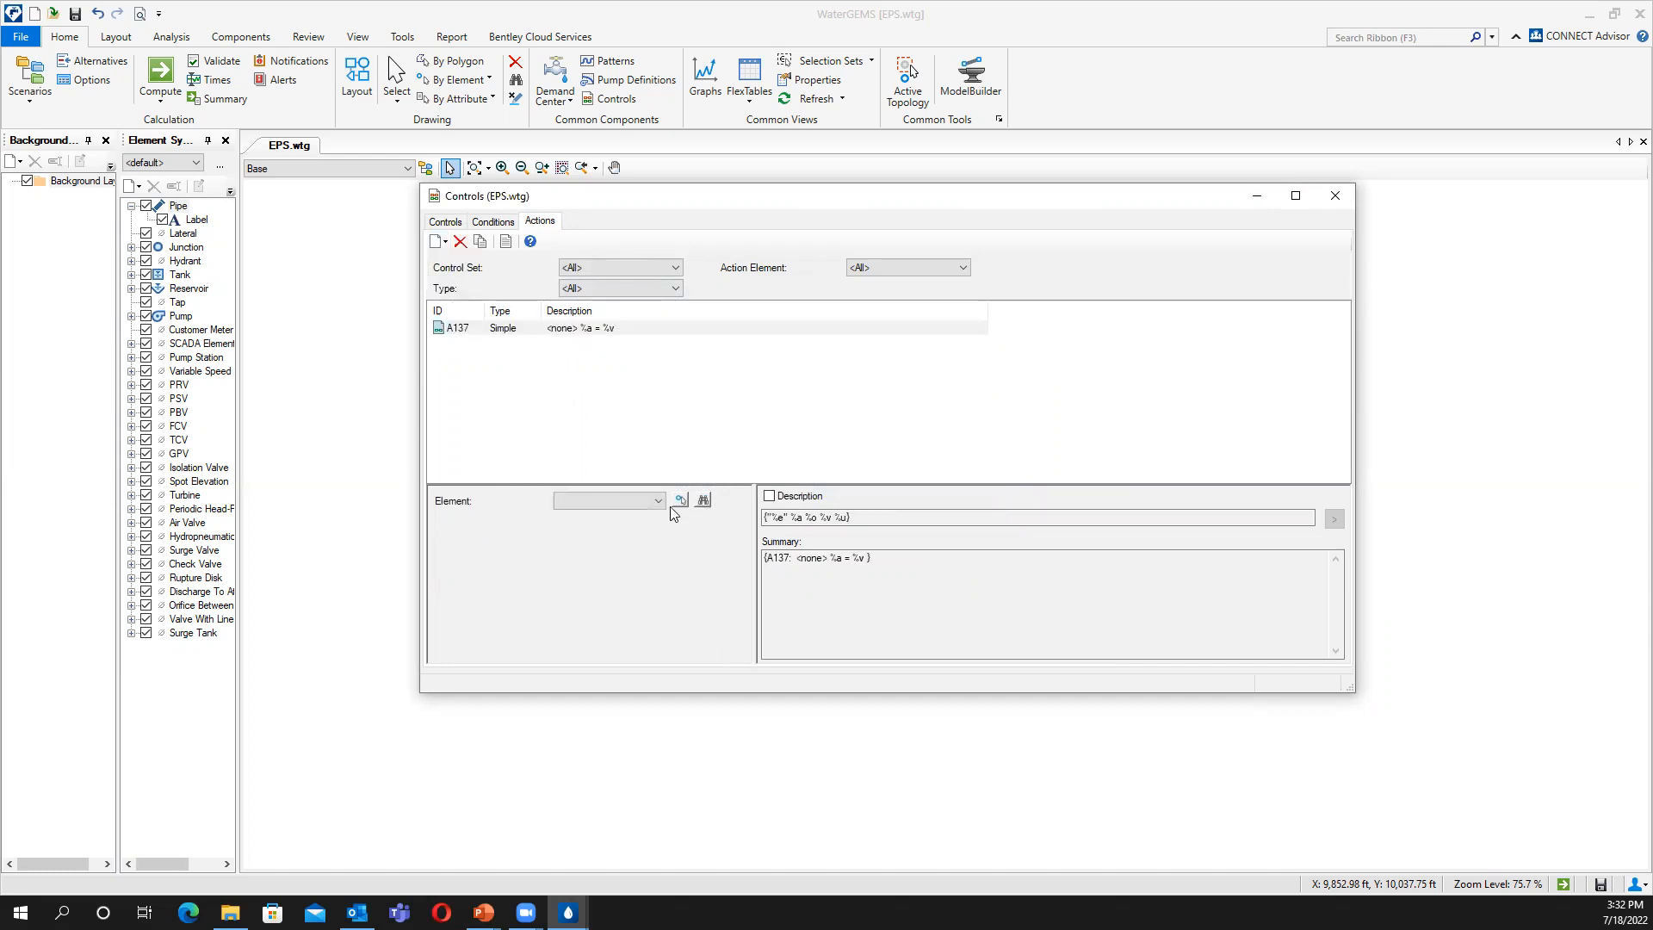
click(703, 503)
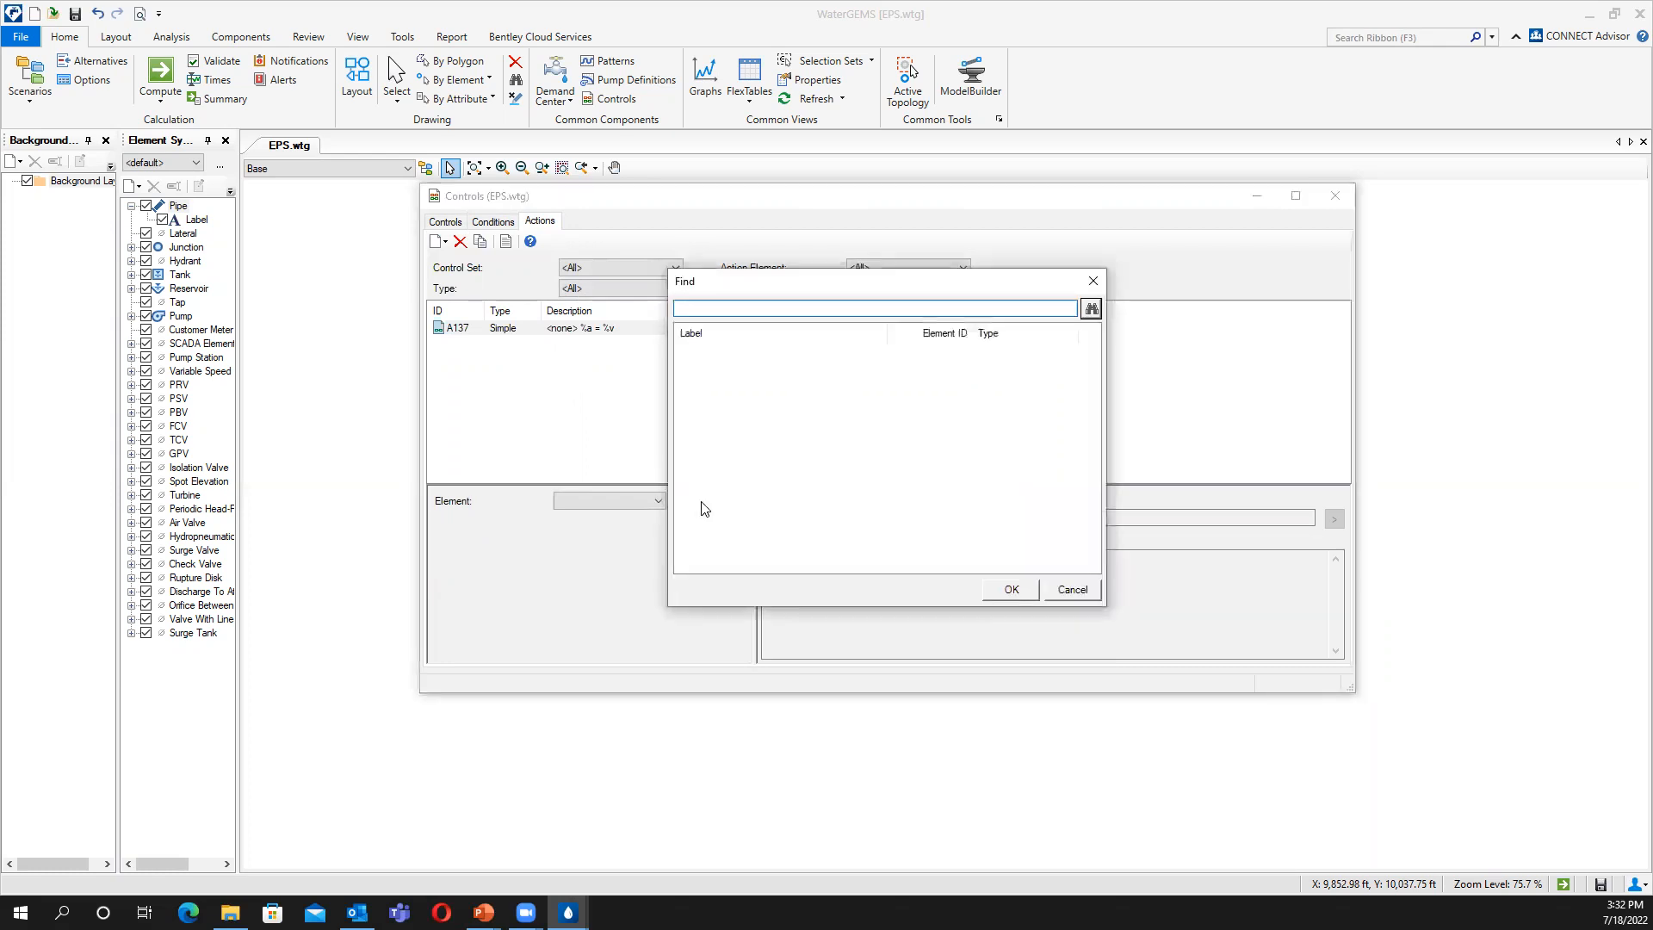
click(1090, 309)
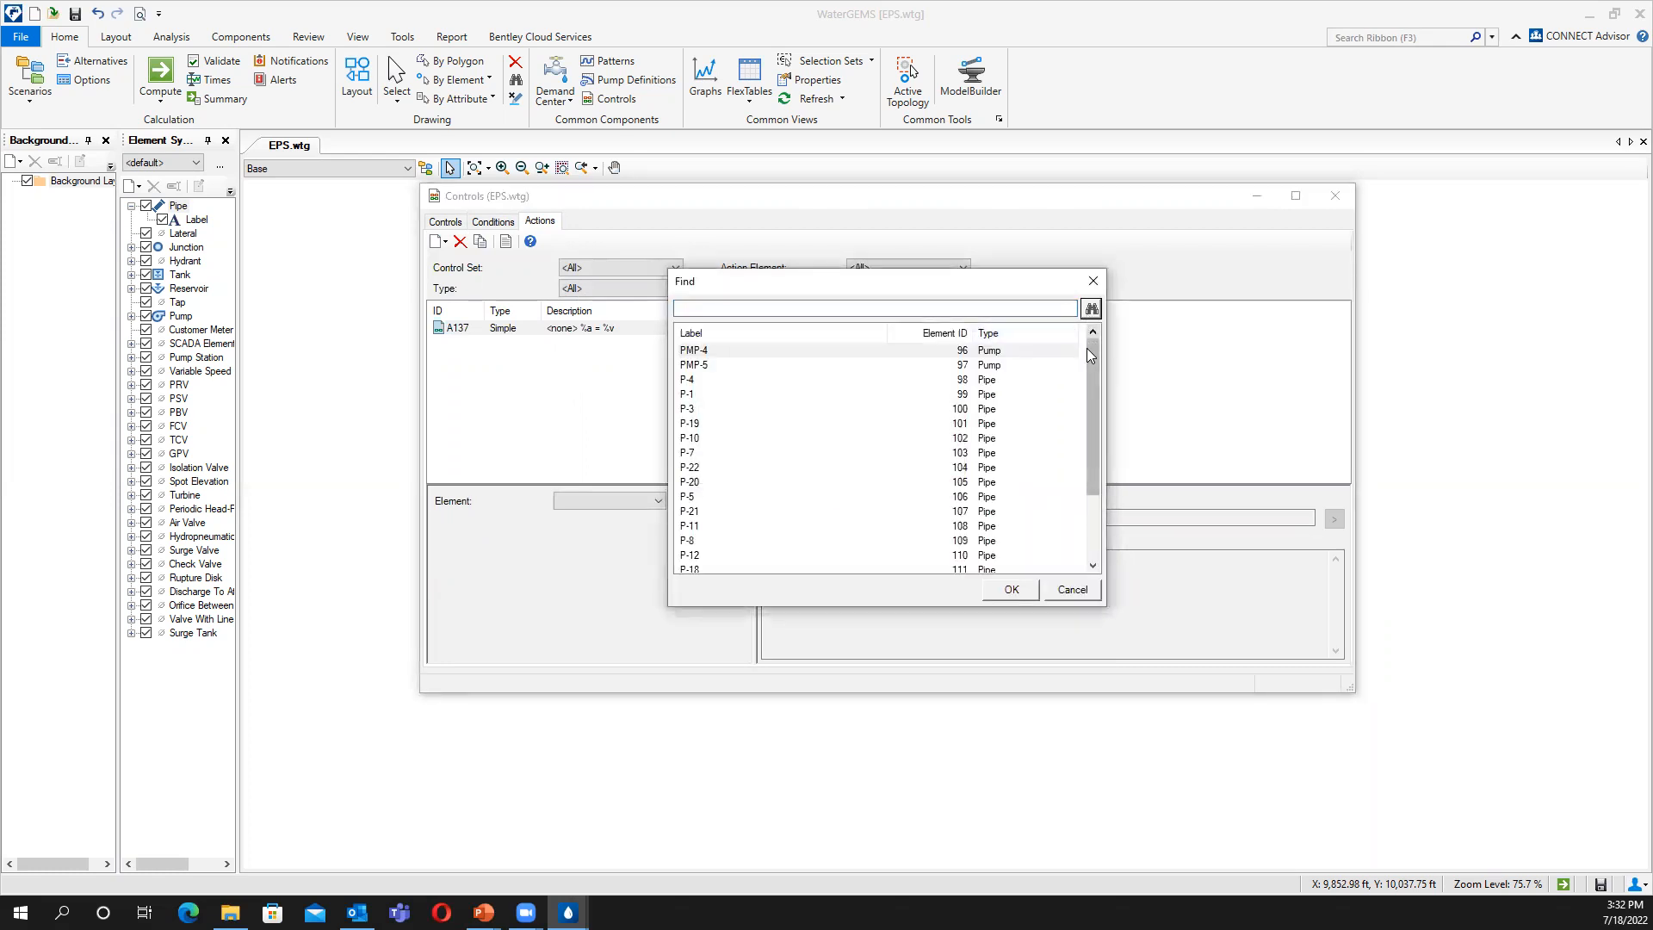
click(1025, 358)
click(1012, 590)
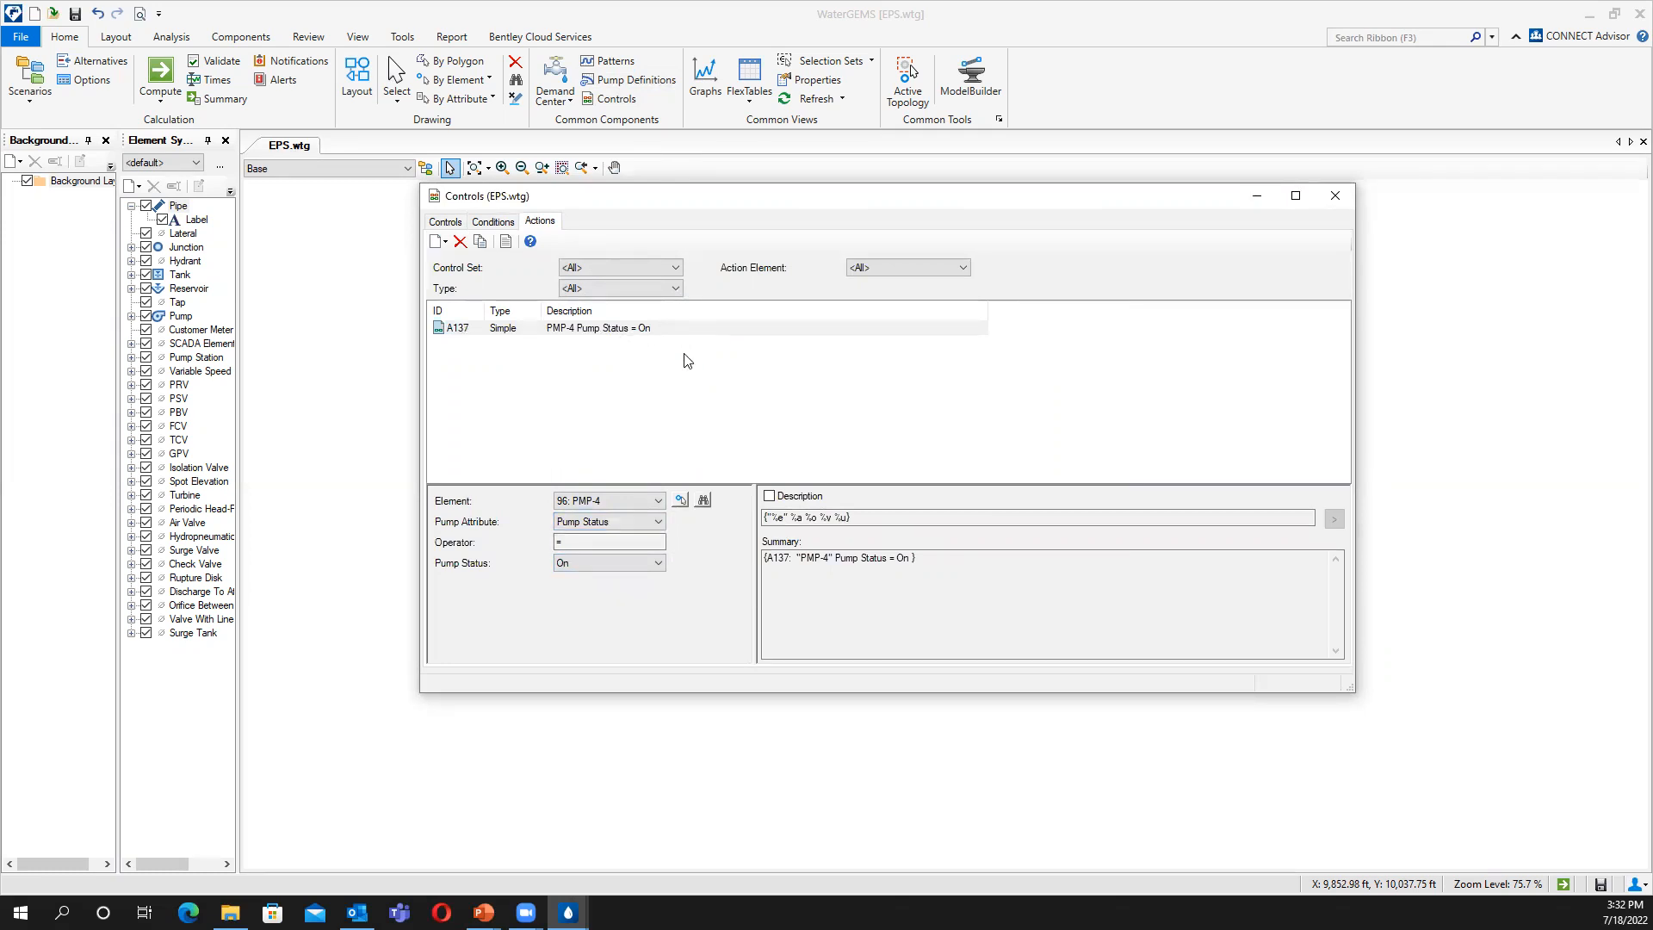
Create a second simple action for pump PMP-4 with Pump Status = Off.
click(438, 244)
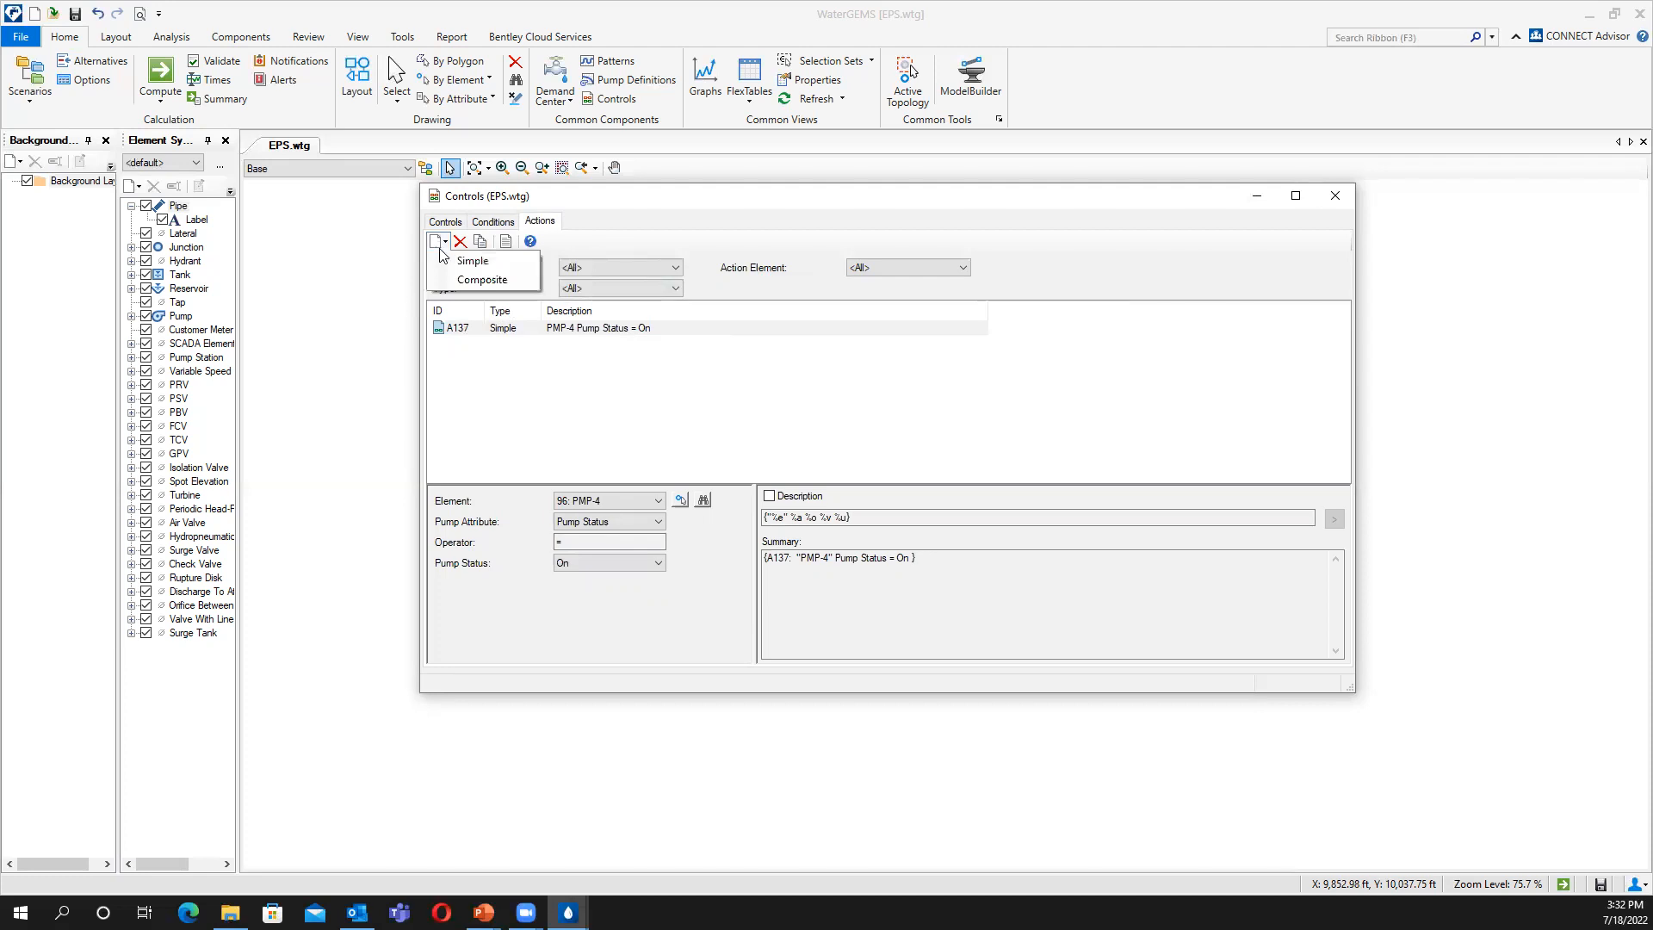
click(462, 260)
click(662, 500)
click(661, 516)
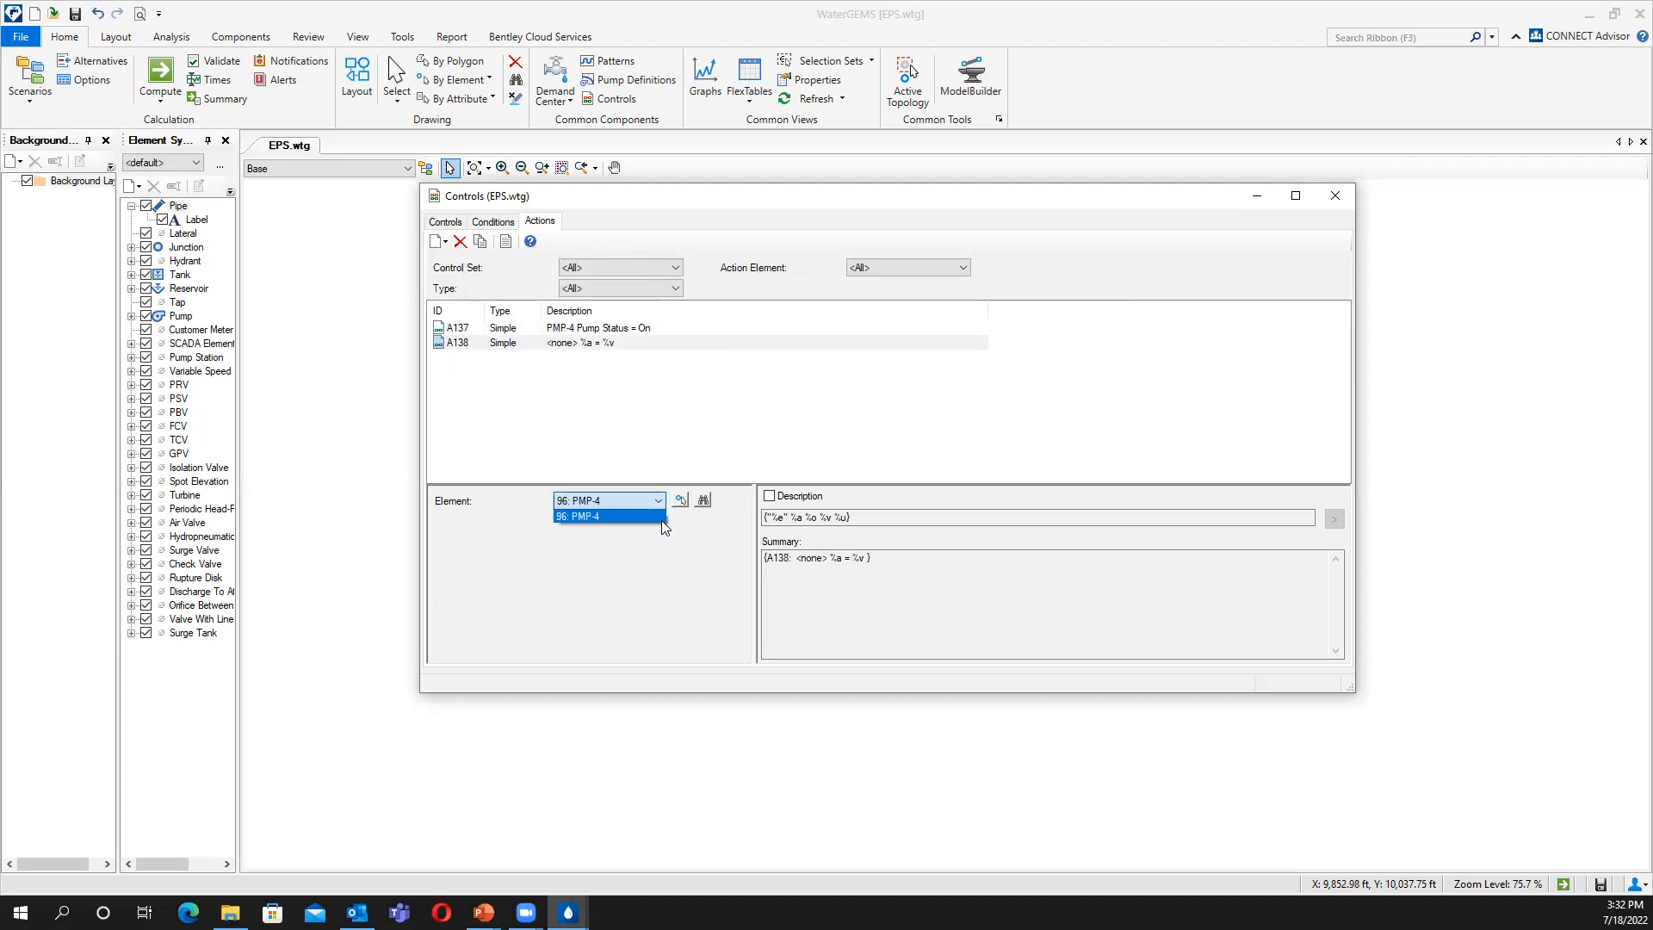
click(644, 567)
click(643, 571)
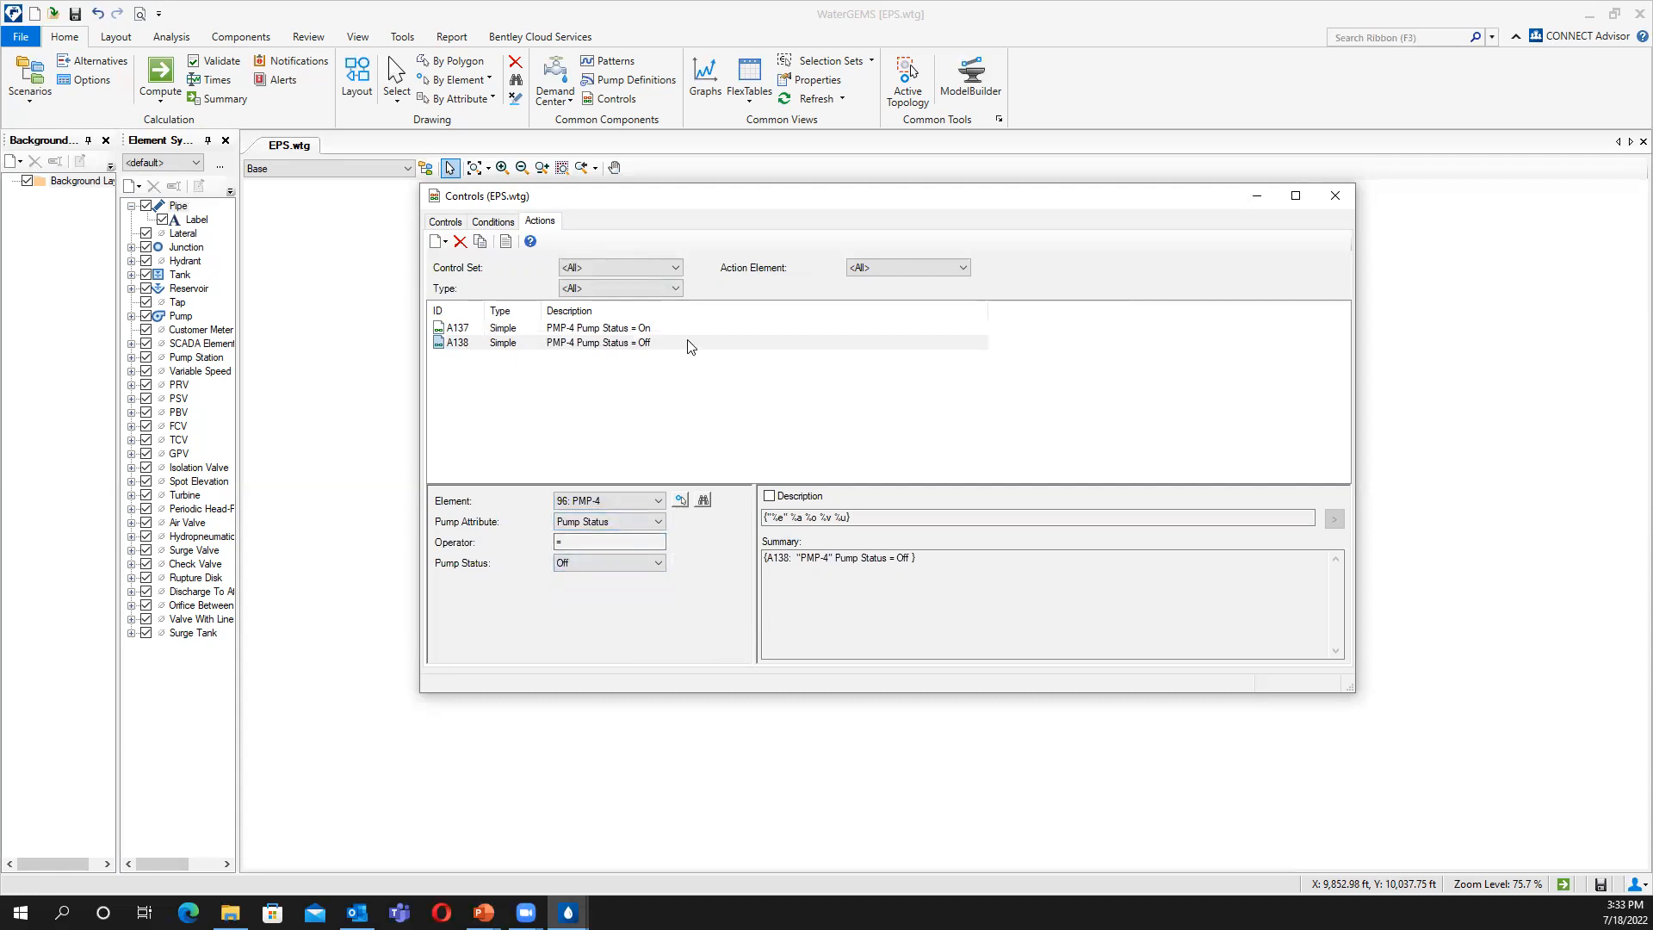
click(671, 399)
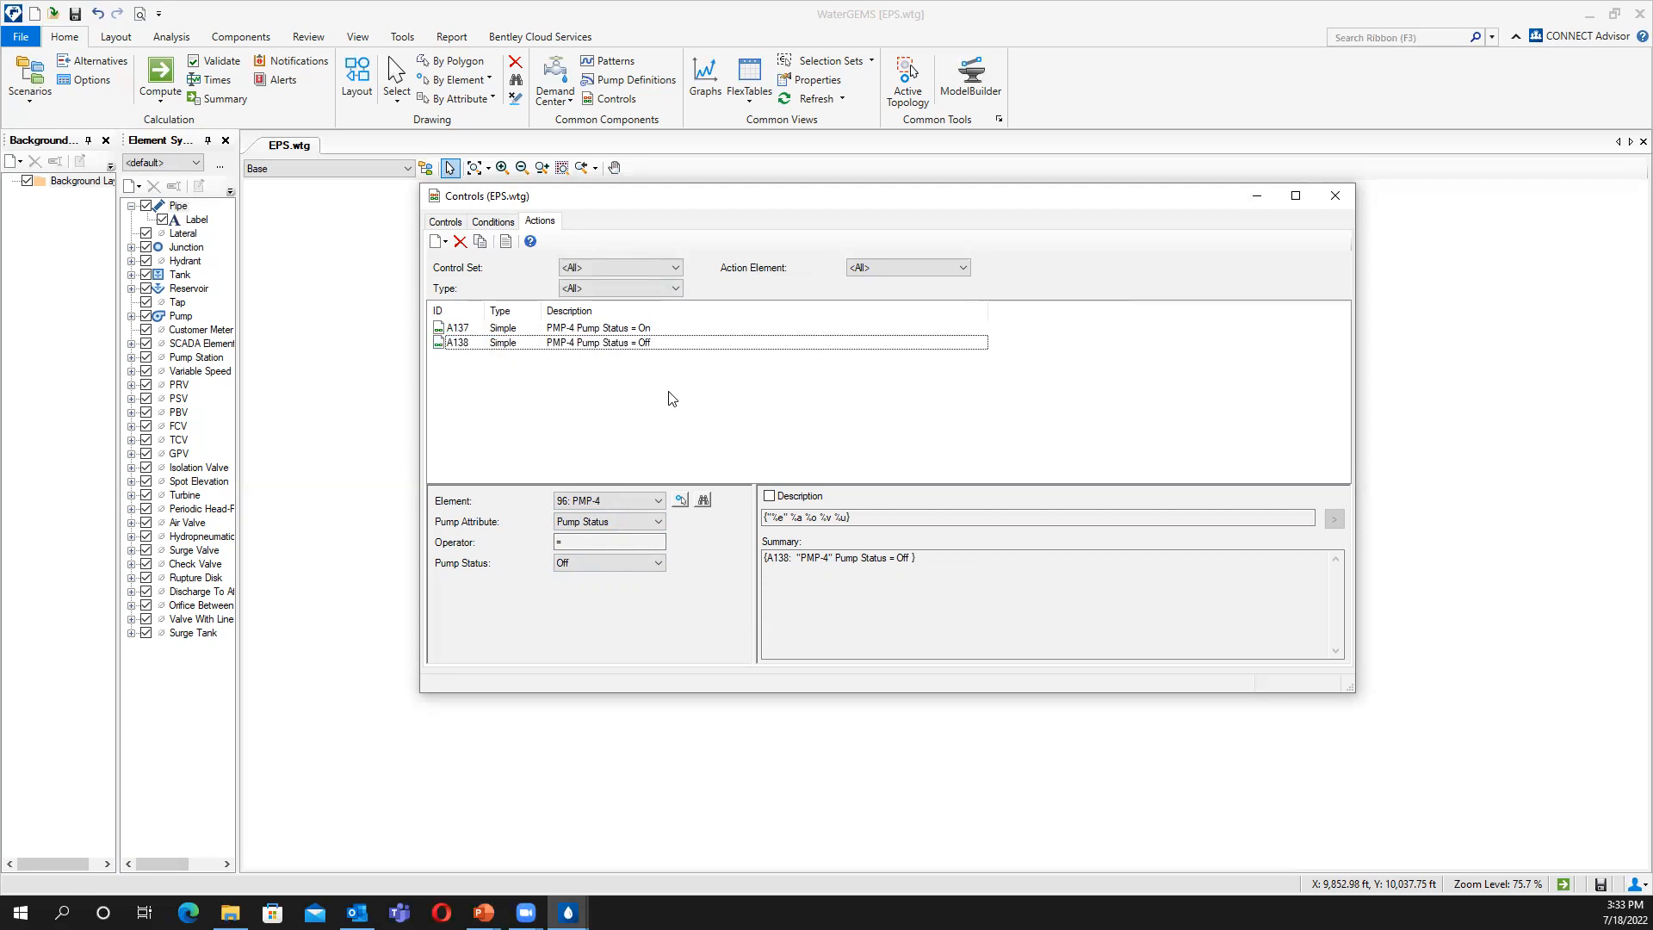
Create a simple action for pump PMP-5, found through the element search, with Pump Status = On.
click(445, 242)
click(456, 265)
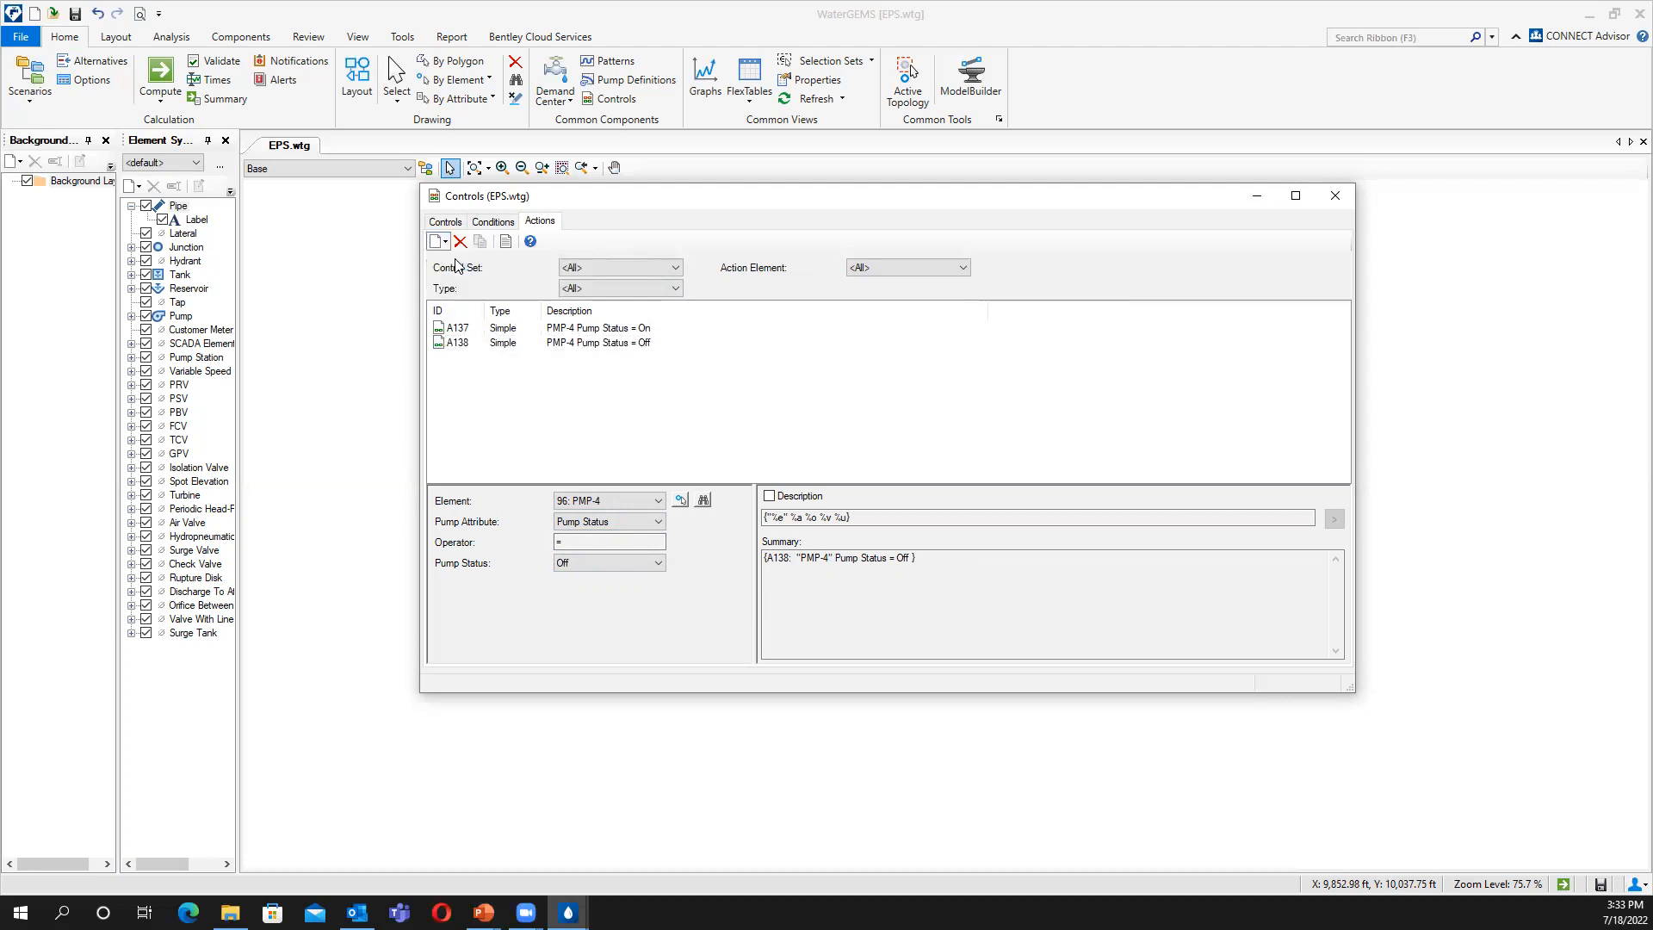
click(703, 501)
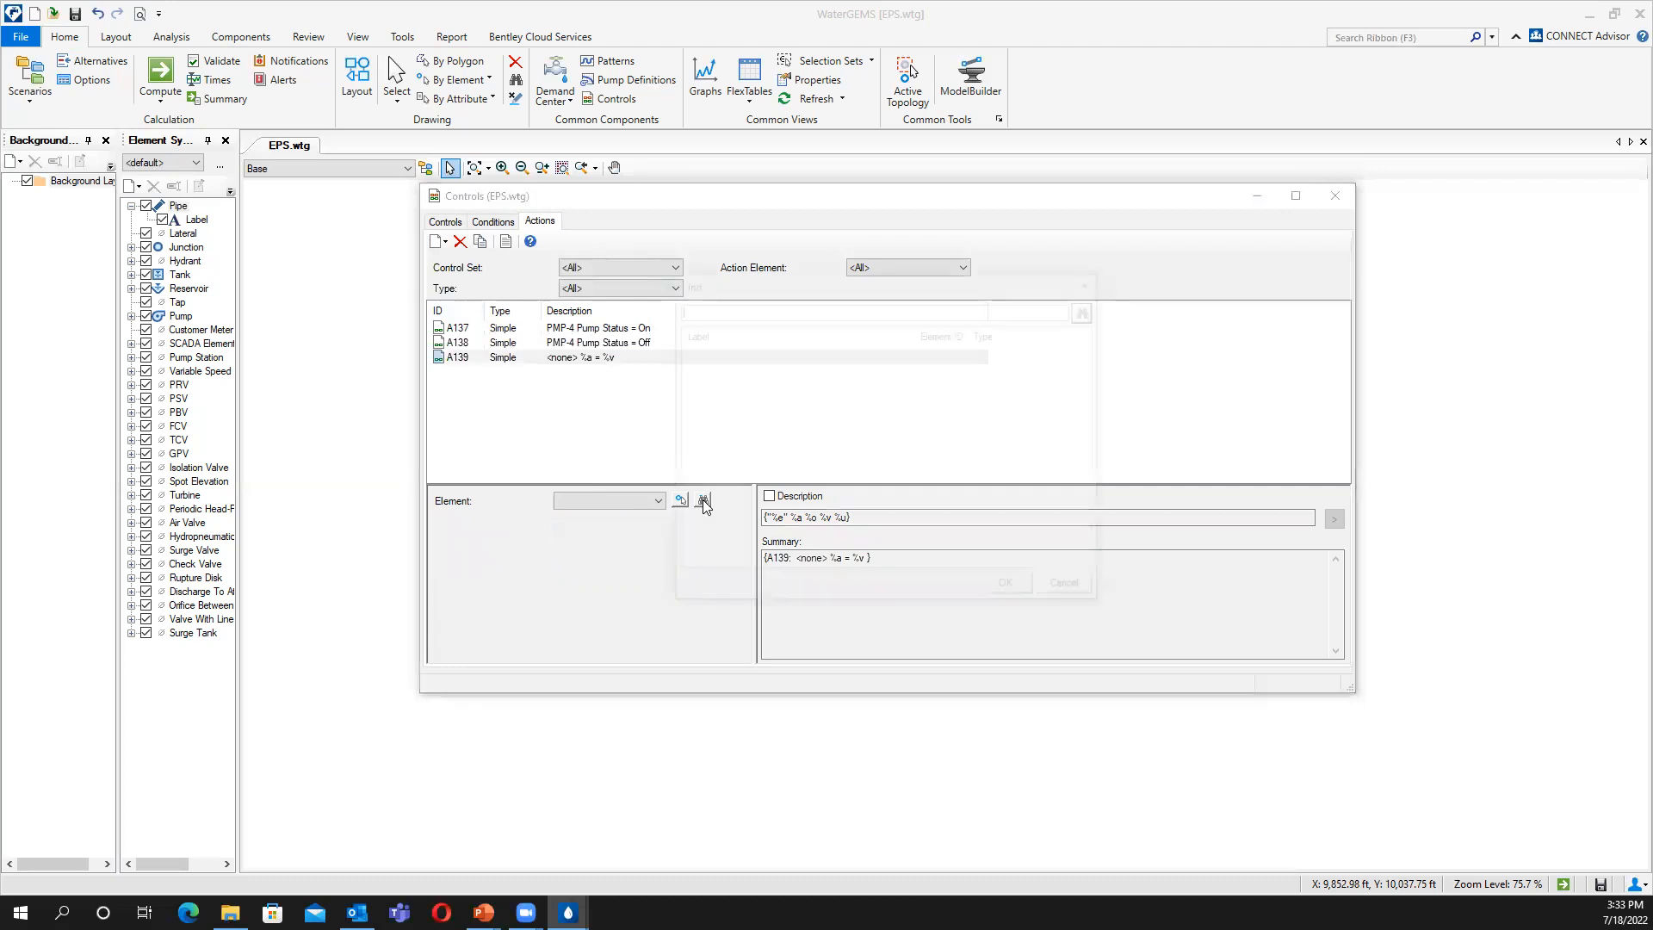
click(1091, 308)
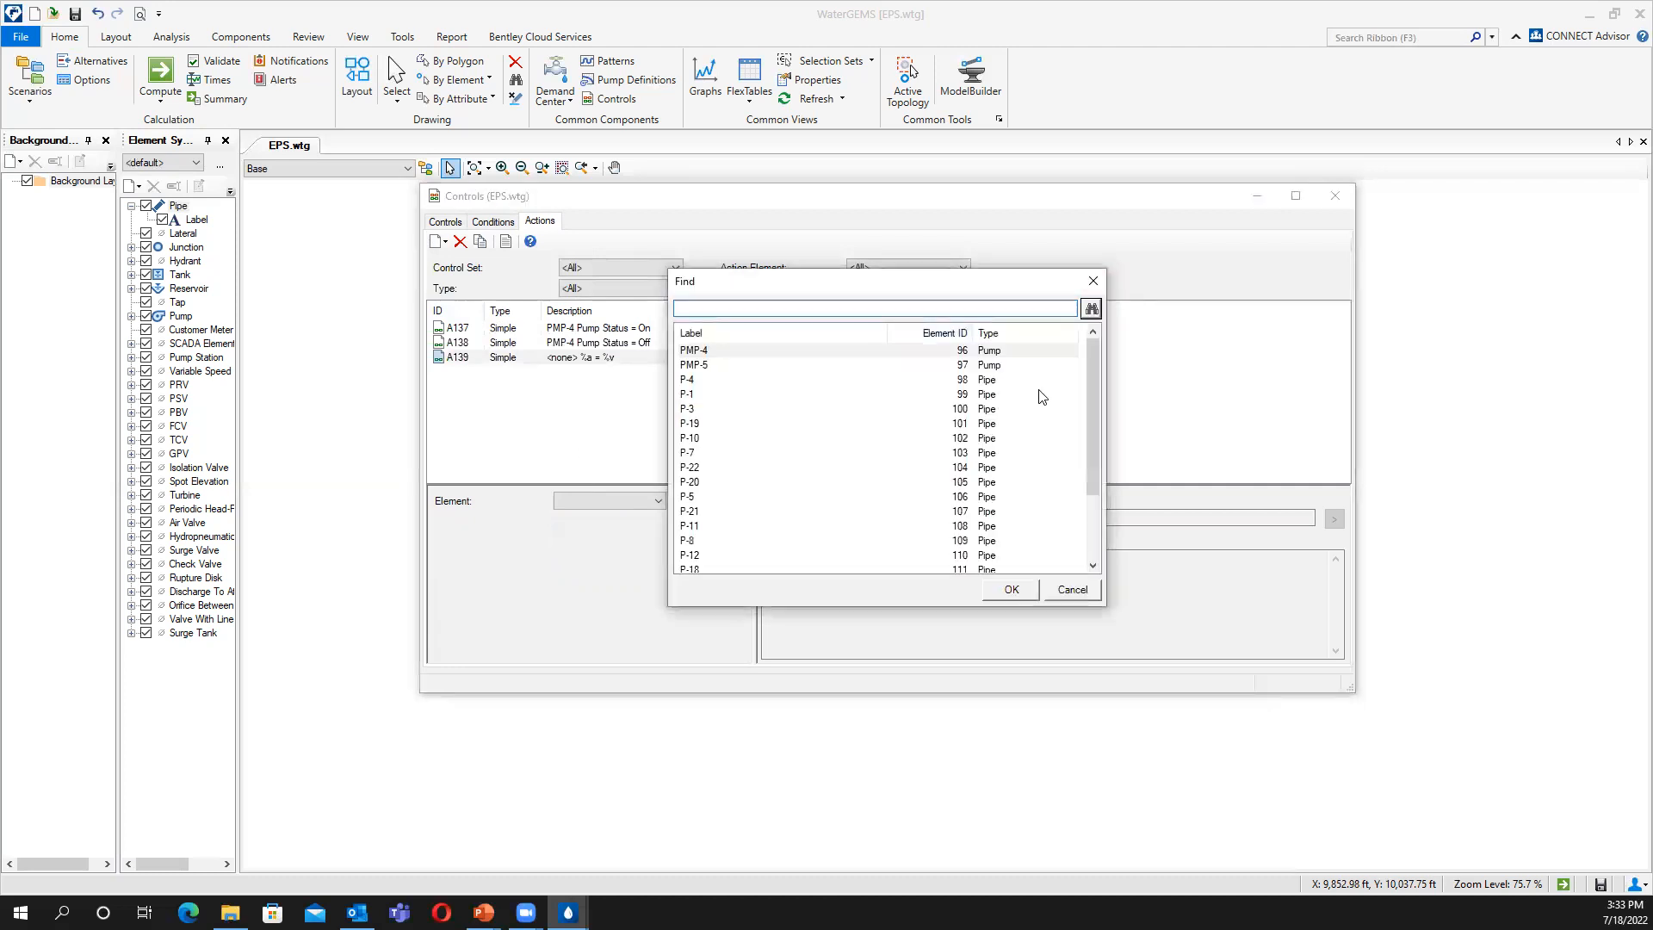
click(969, 365)
click(1011, 590)
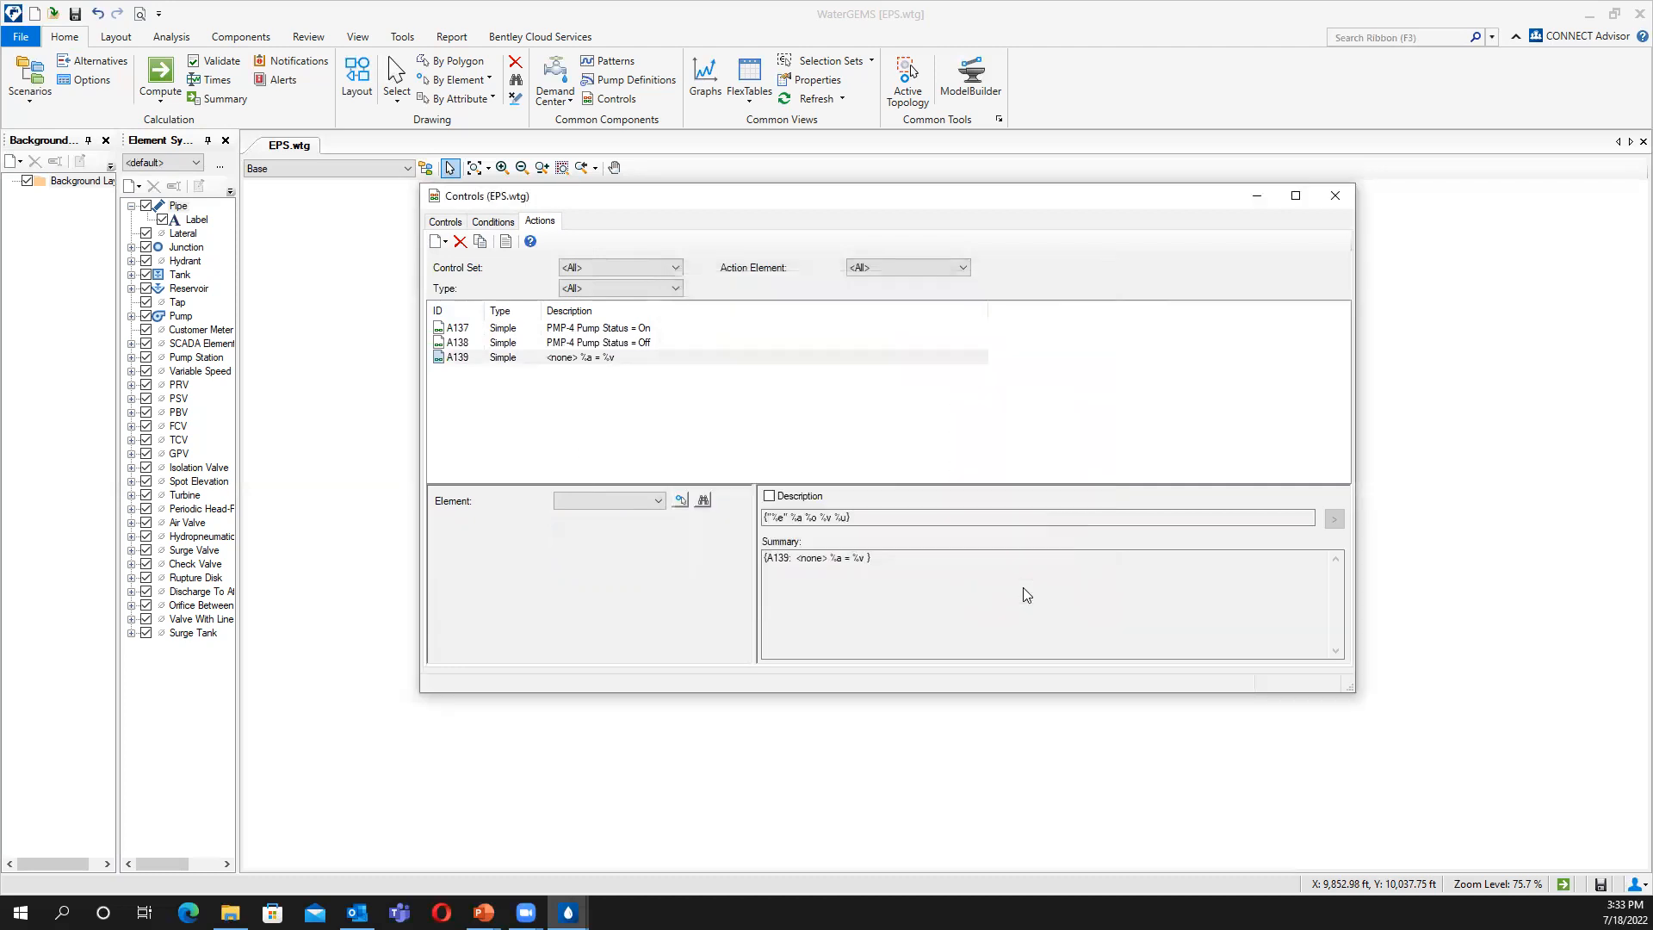
Create another simple action for pump PMP-5 with Pump Status = Off.
click(440, 242)
click(450, 261)
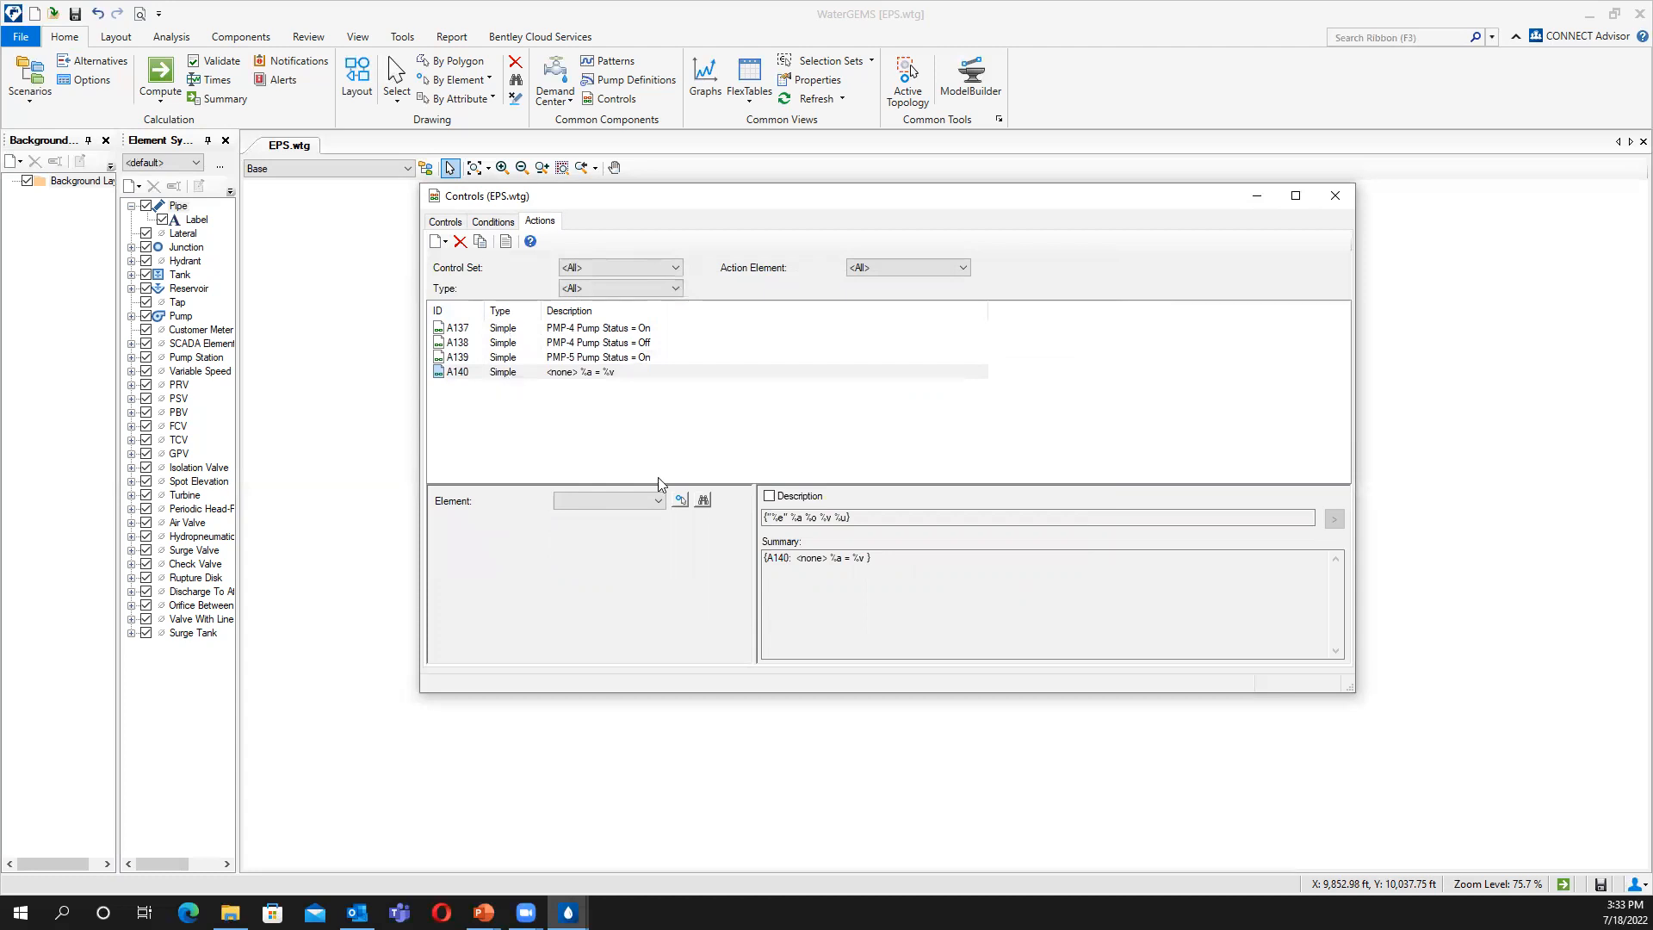
click(658, 500)
click(650, 527)
click(654, 563)
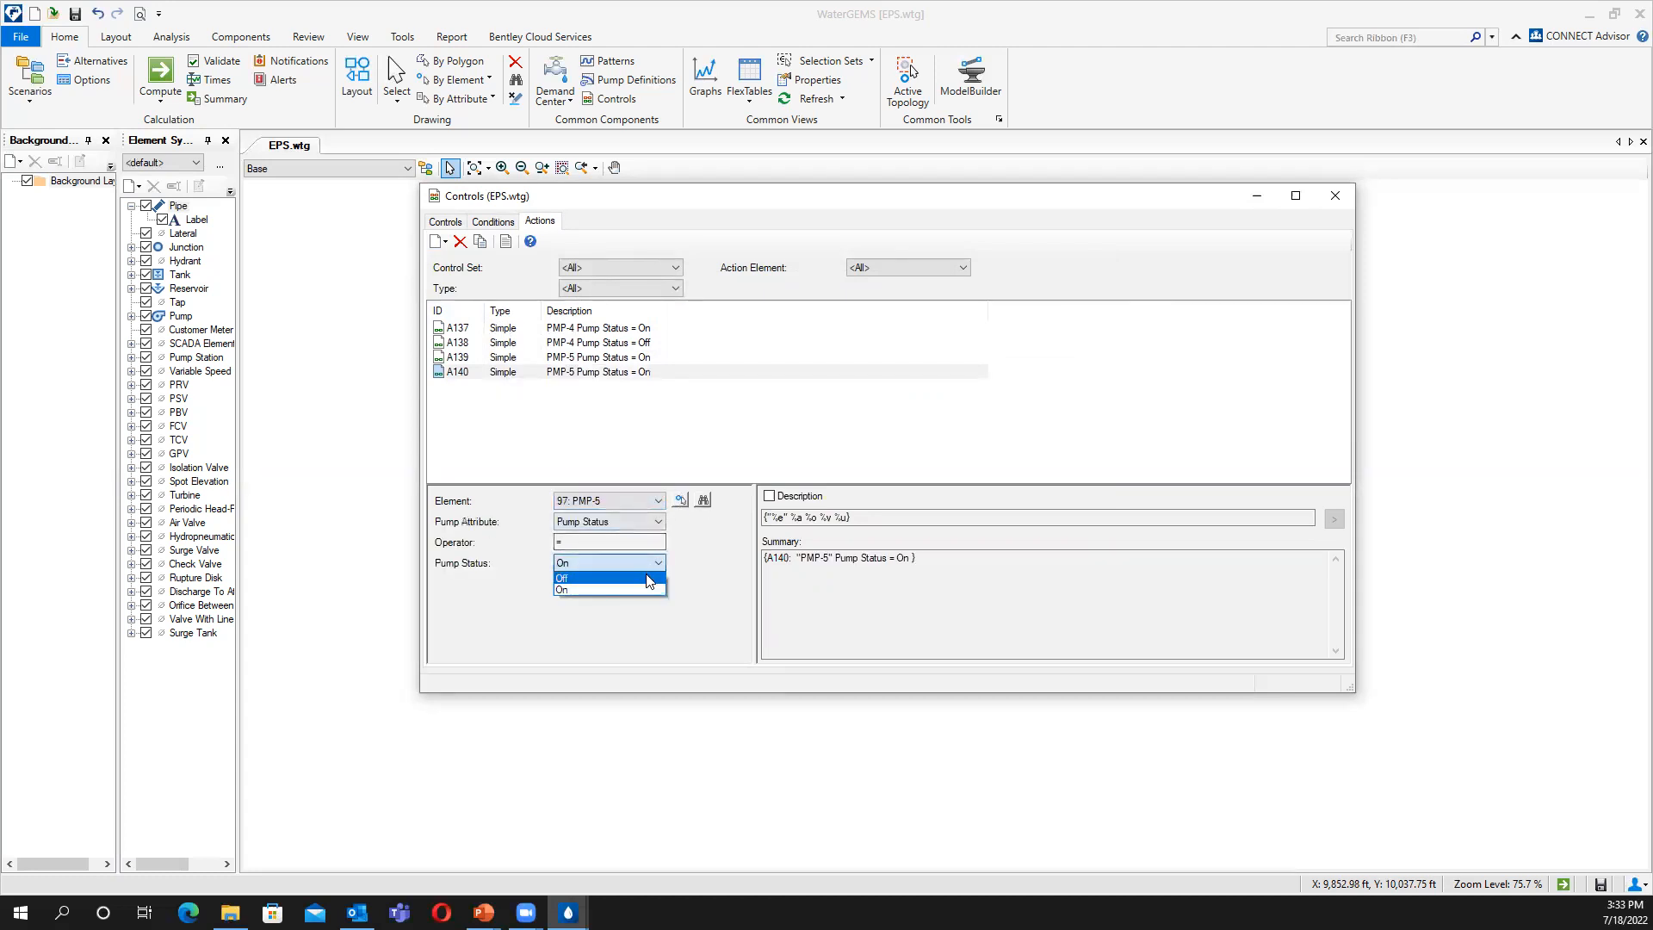
click(651, 583)
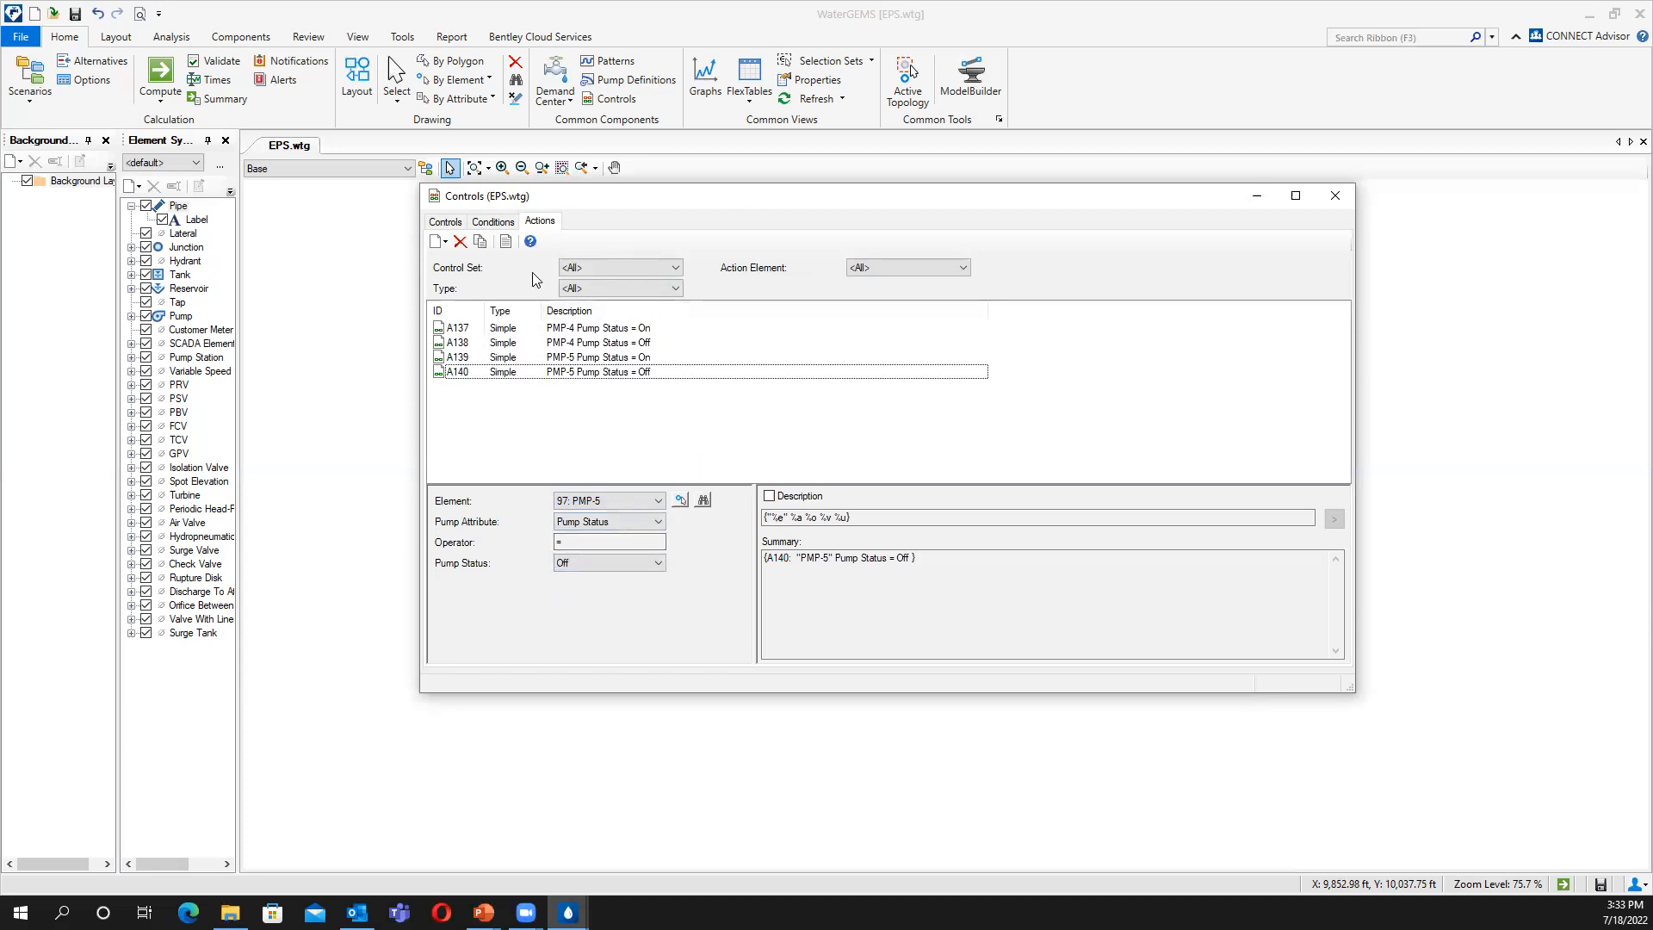
Create a new logical control and assign the T-1 Hydraulic Grade < 180.0 ft condition as its IF clause.
click(513, 226)
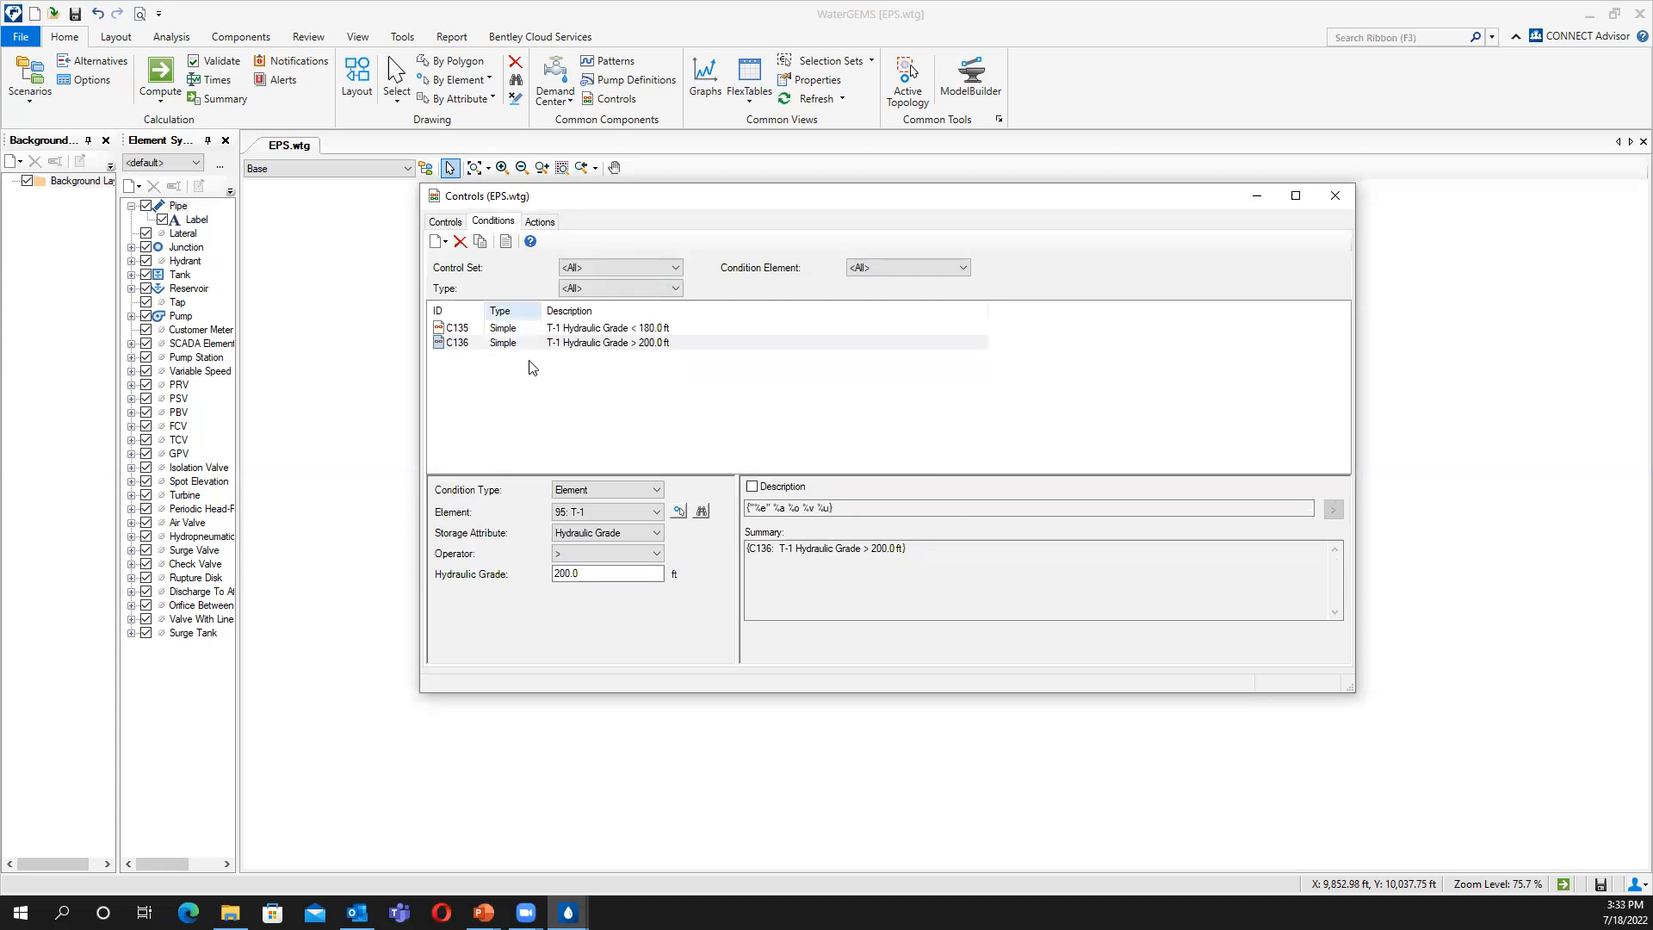
click(454, 223)
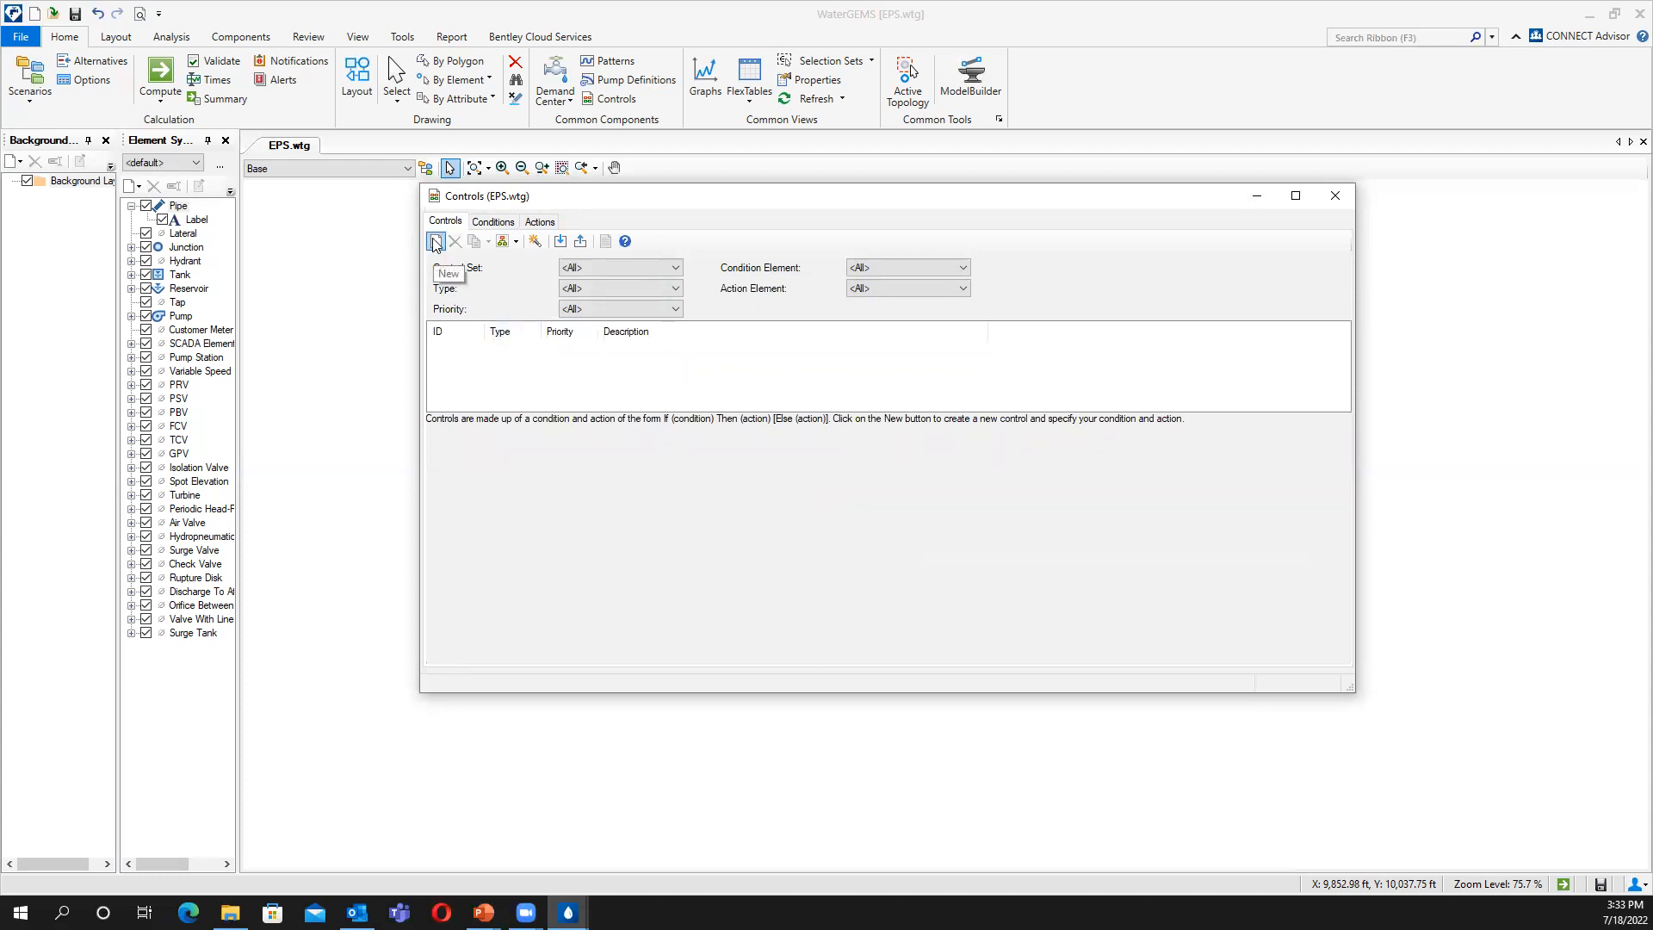
click(434, 242)
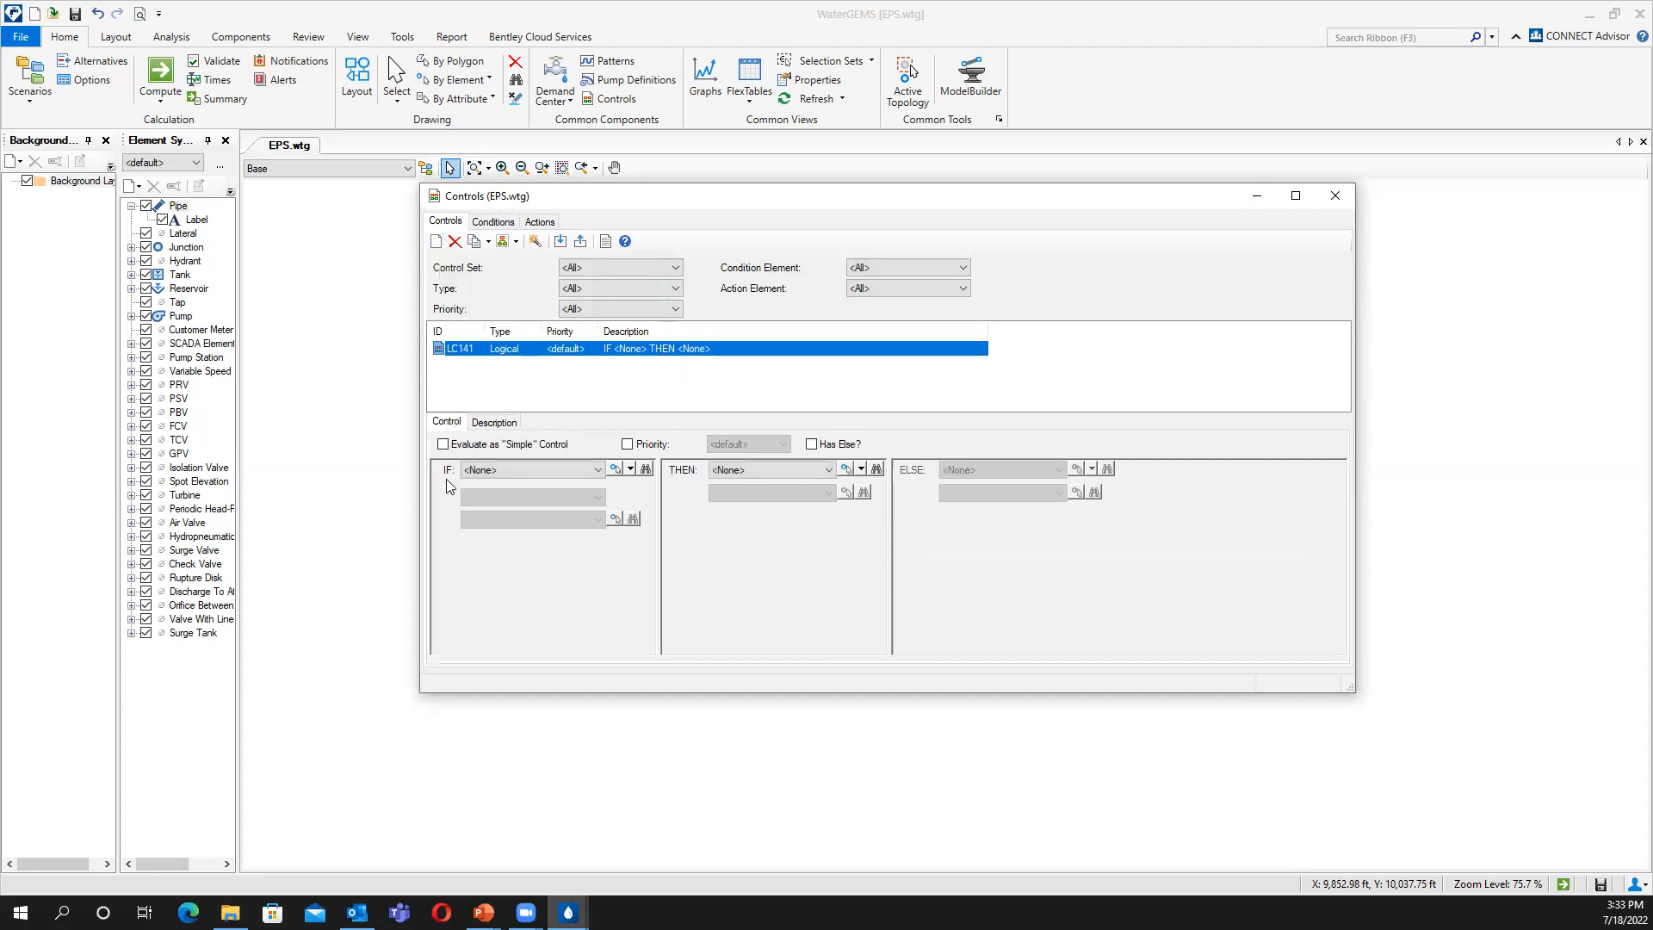
click(646, 470)
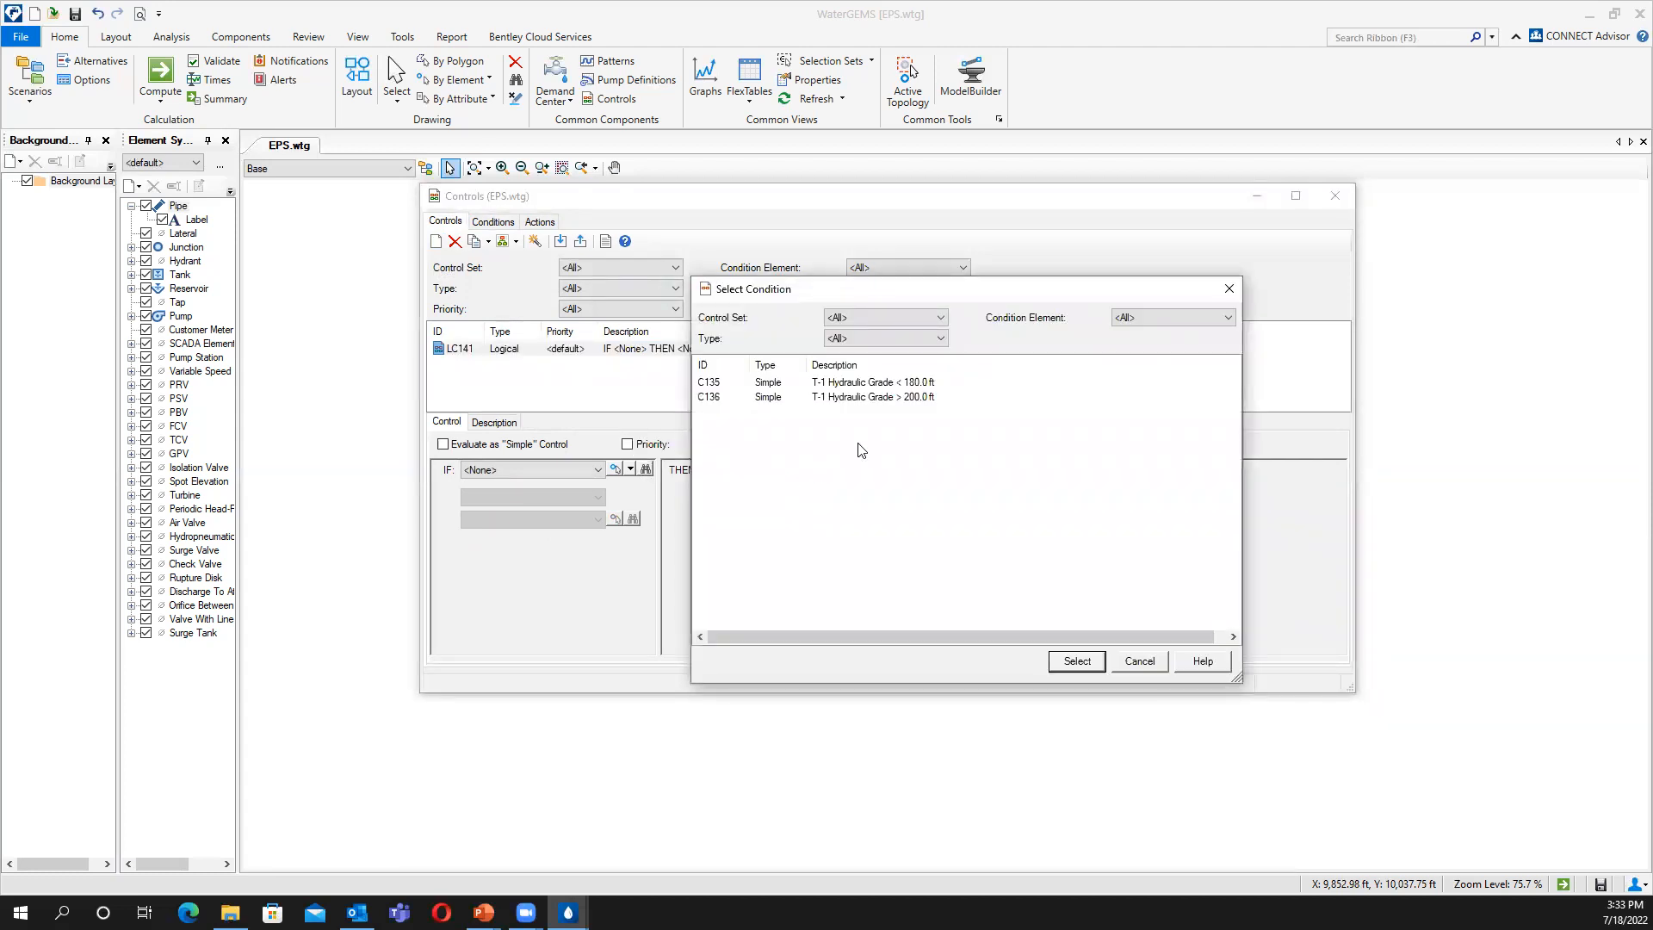
click(898, 386)
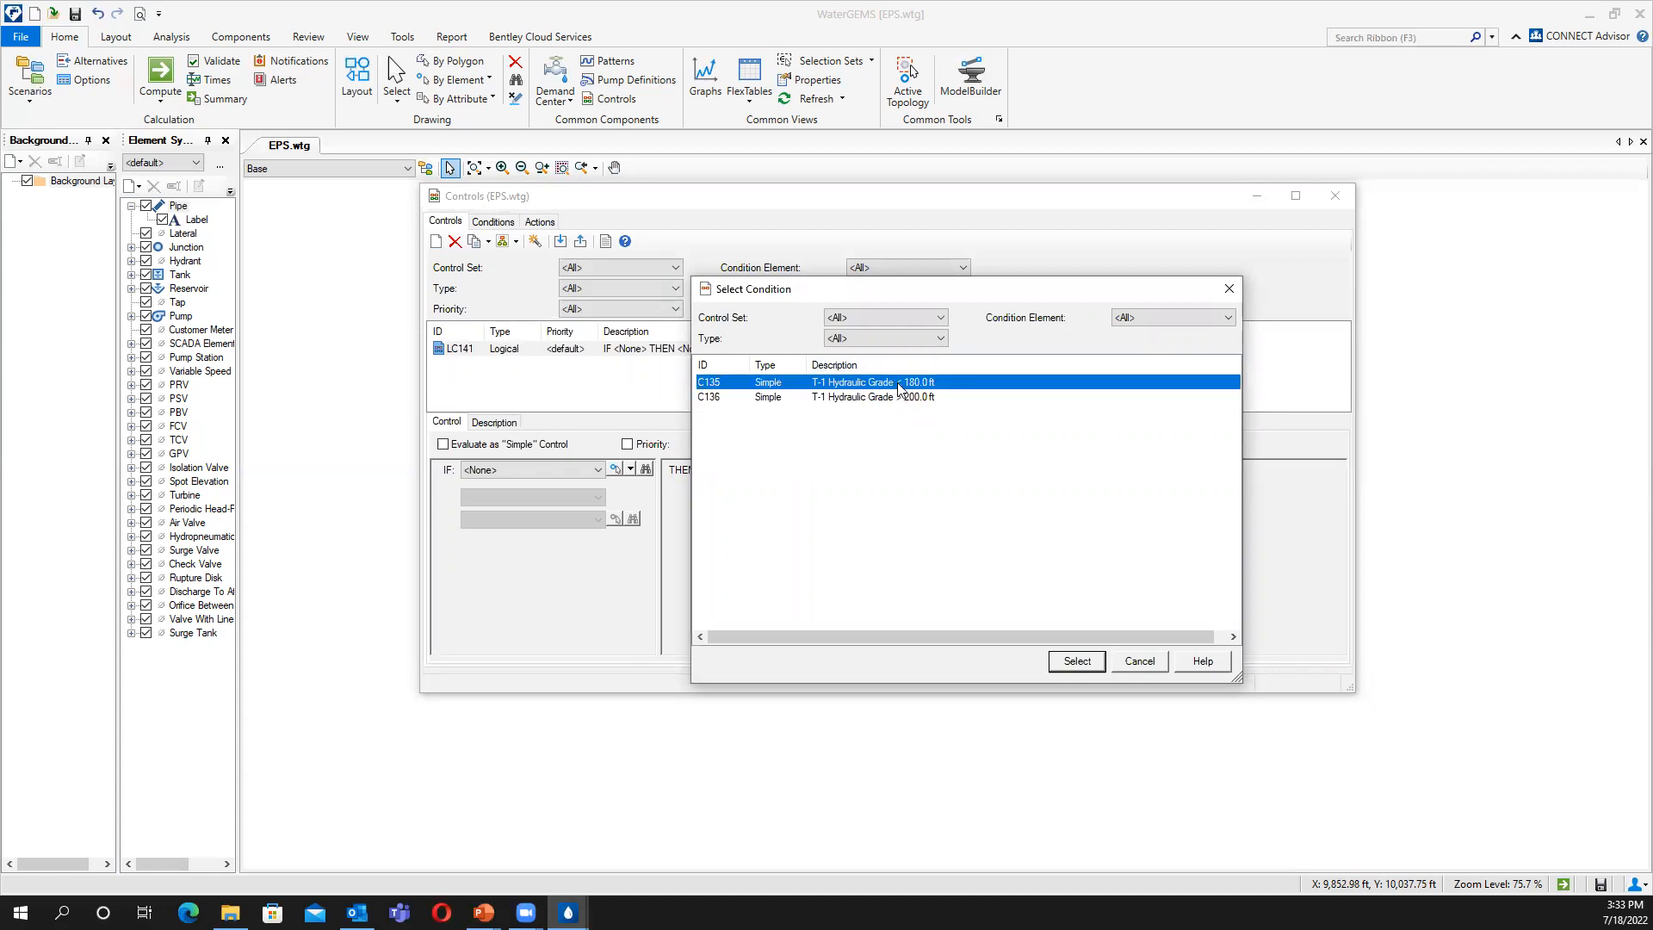
click(1077, 661)
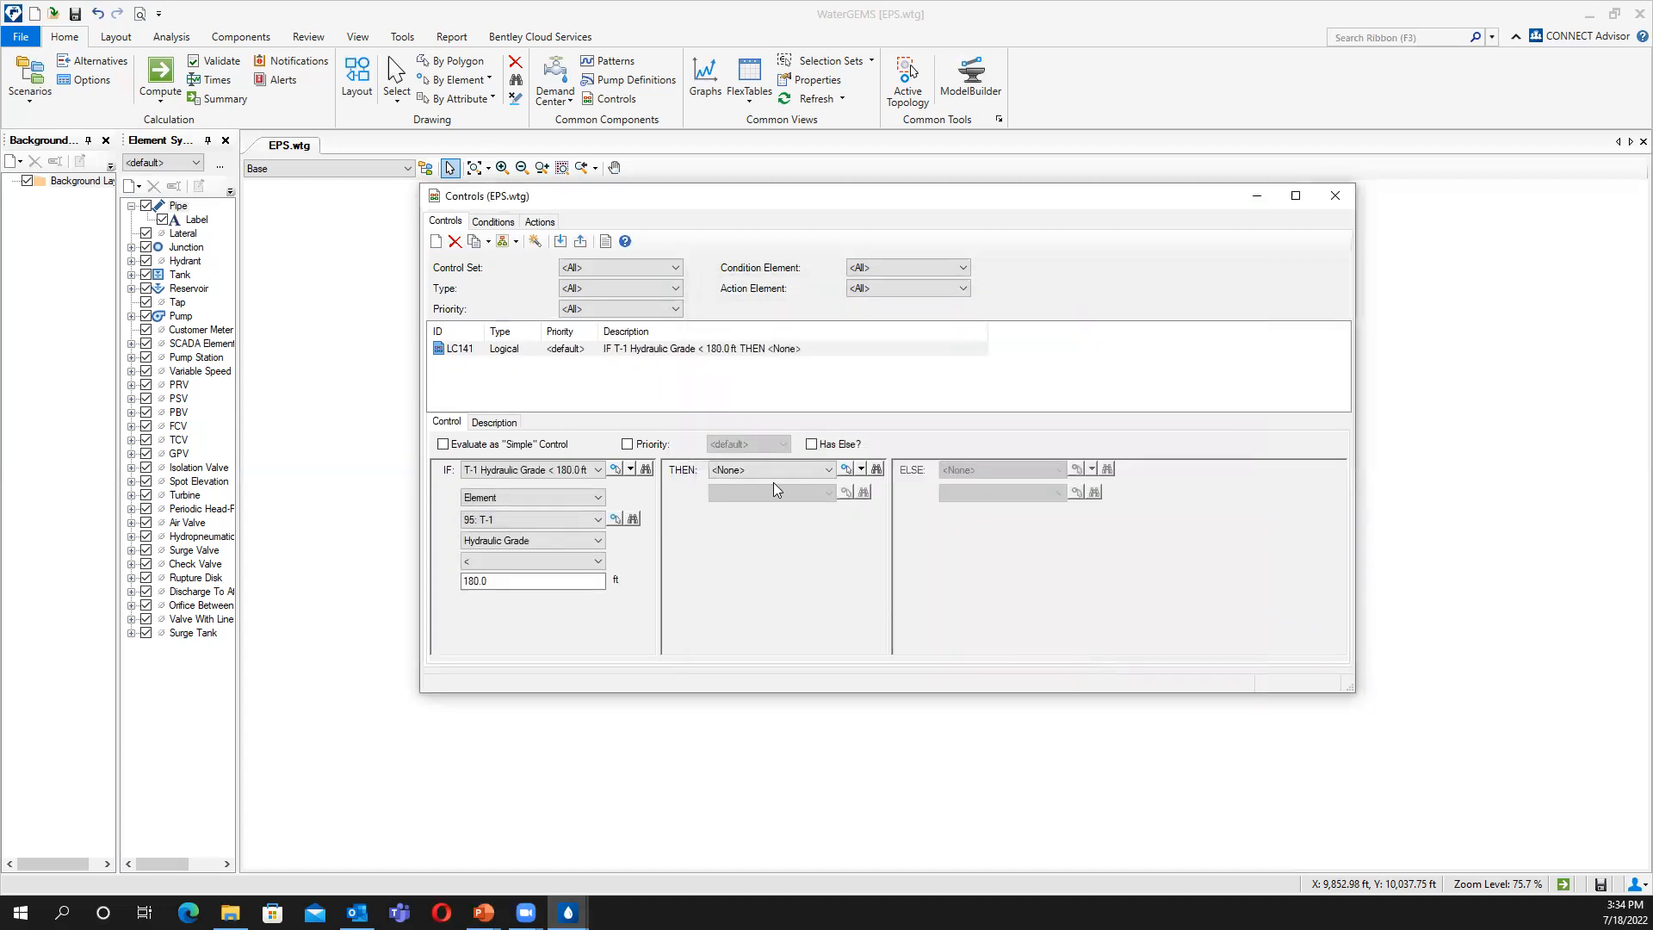
Assign PMP-4 Pump Status = On as the control's THEN action, keeping the control without an ELSE clause.
click(877, 471)
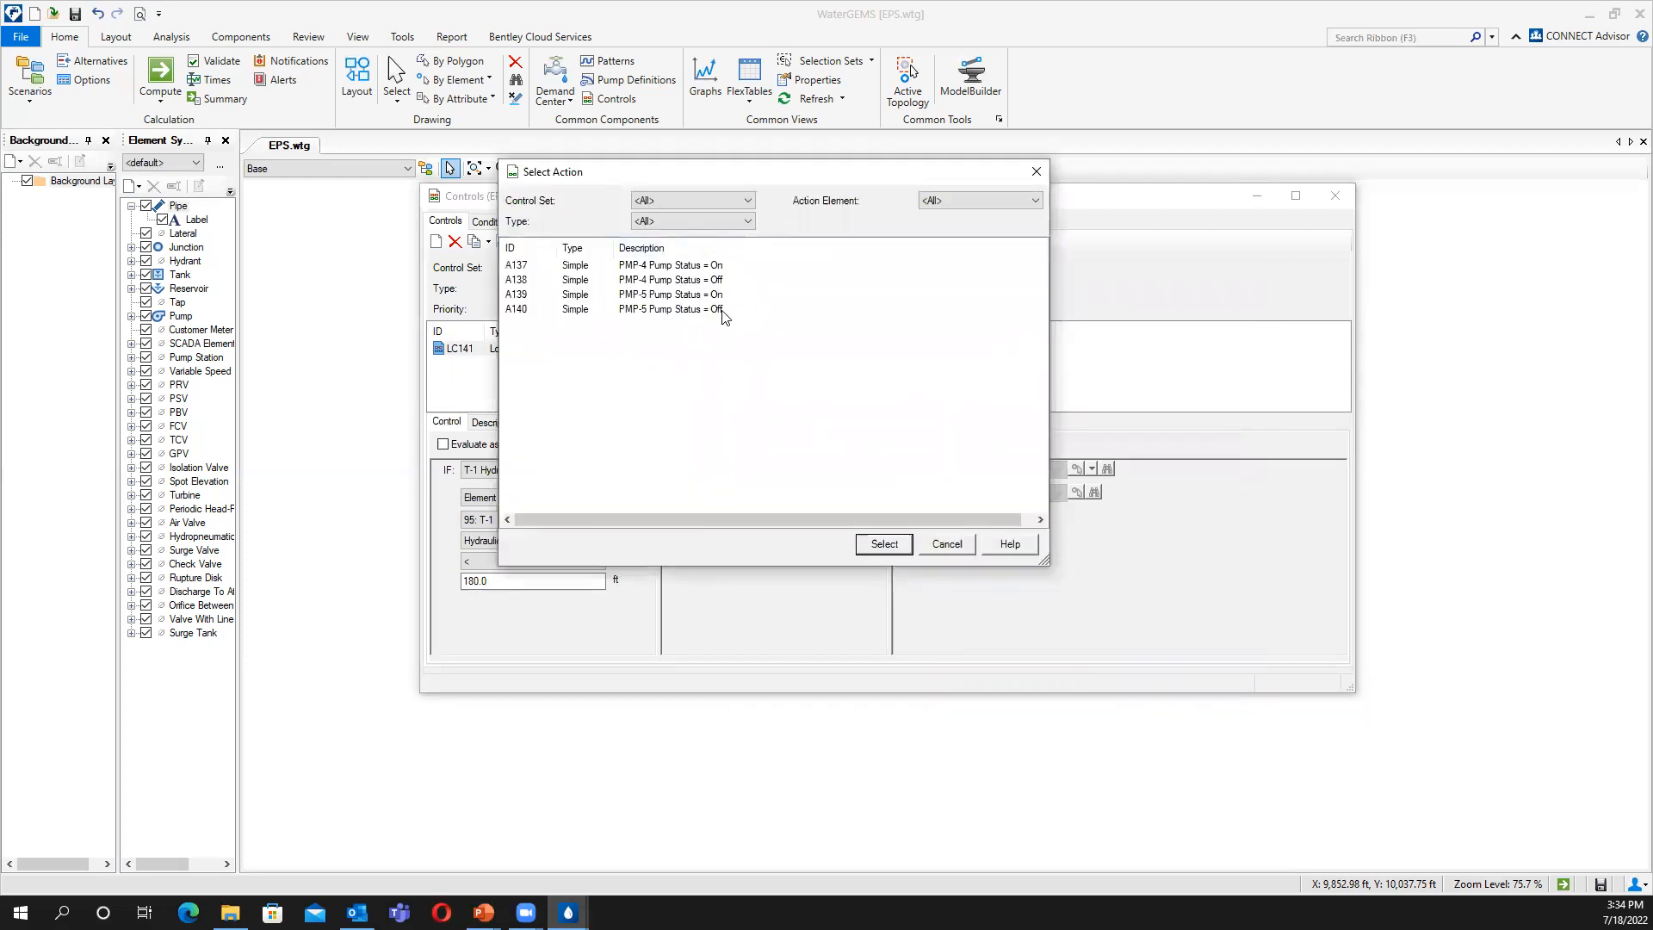
click(693, 266)
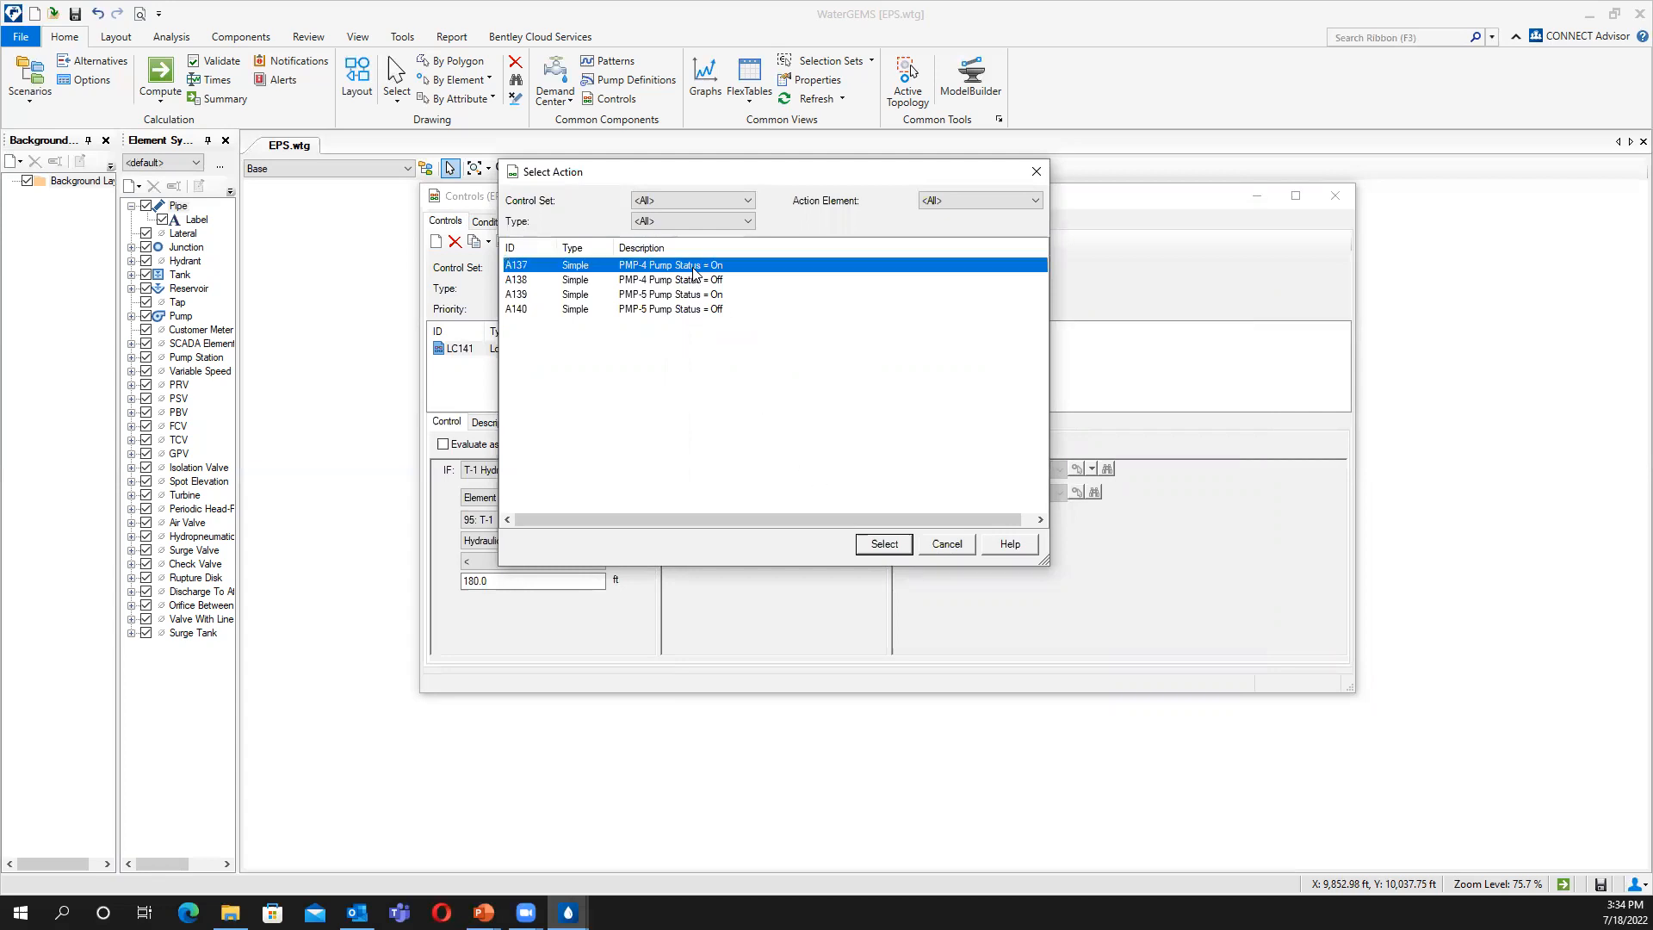
click(884, 544)
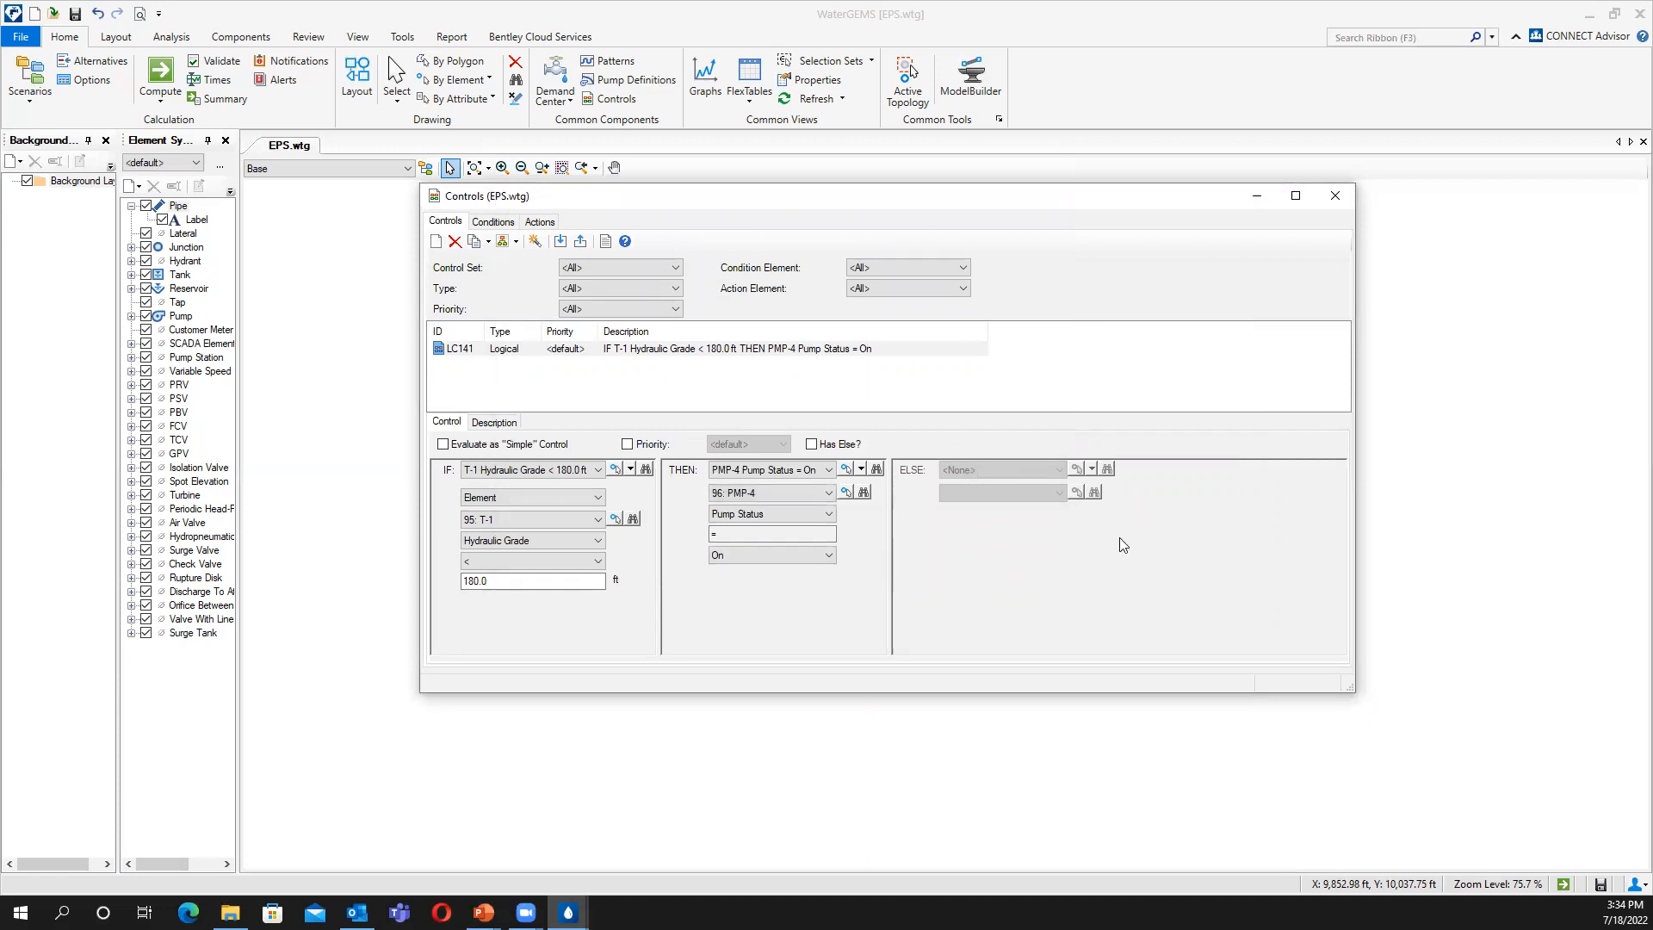
click(812, 444)
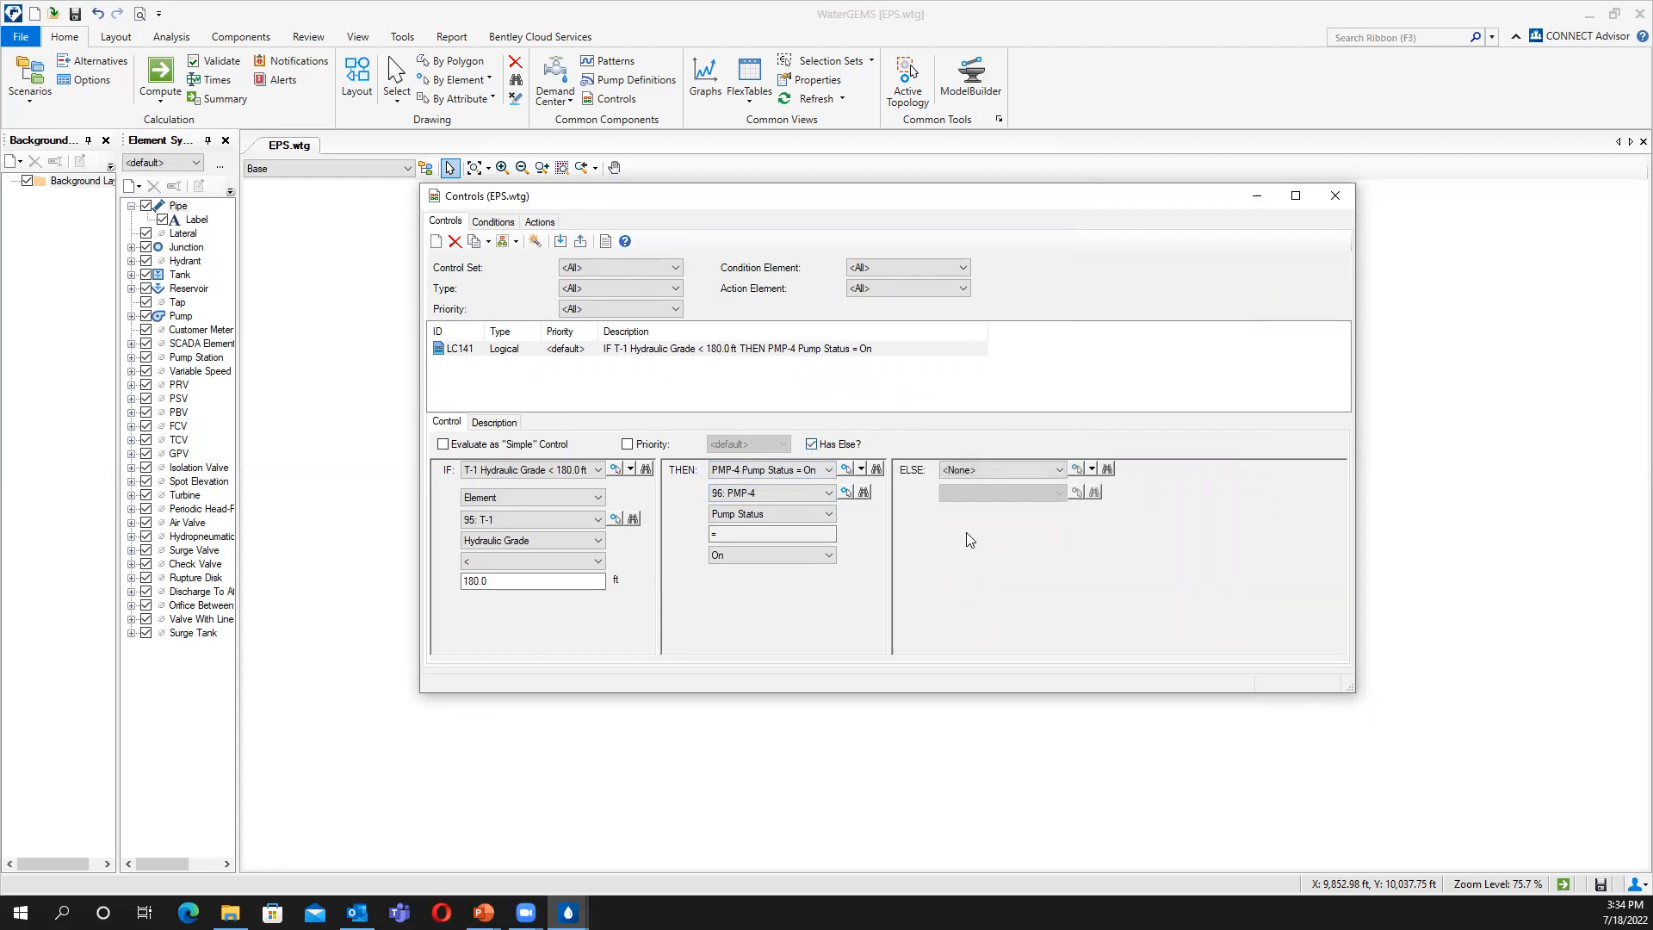
click(812, 444)
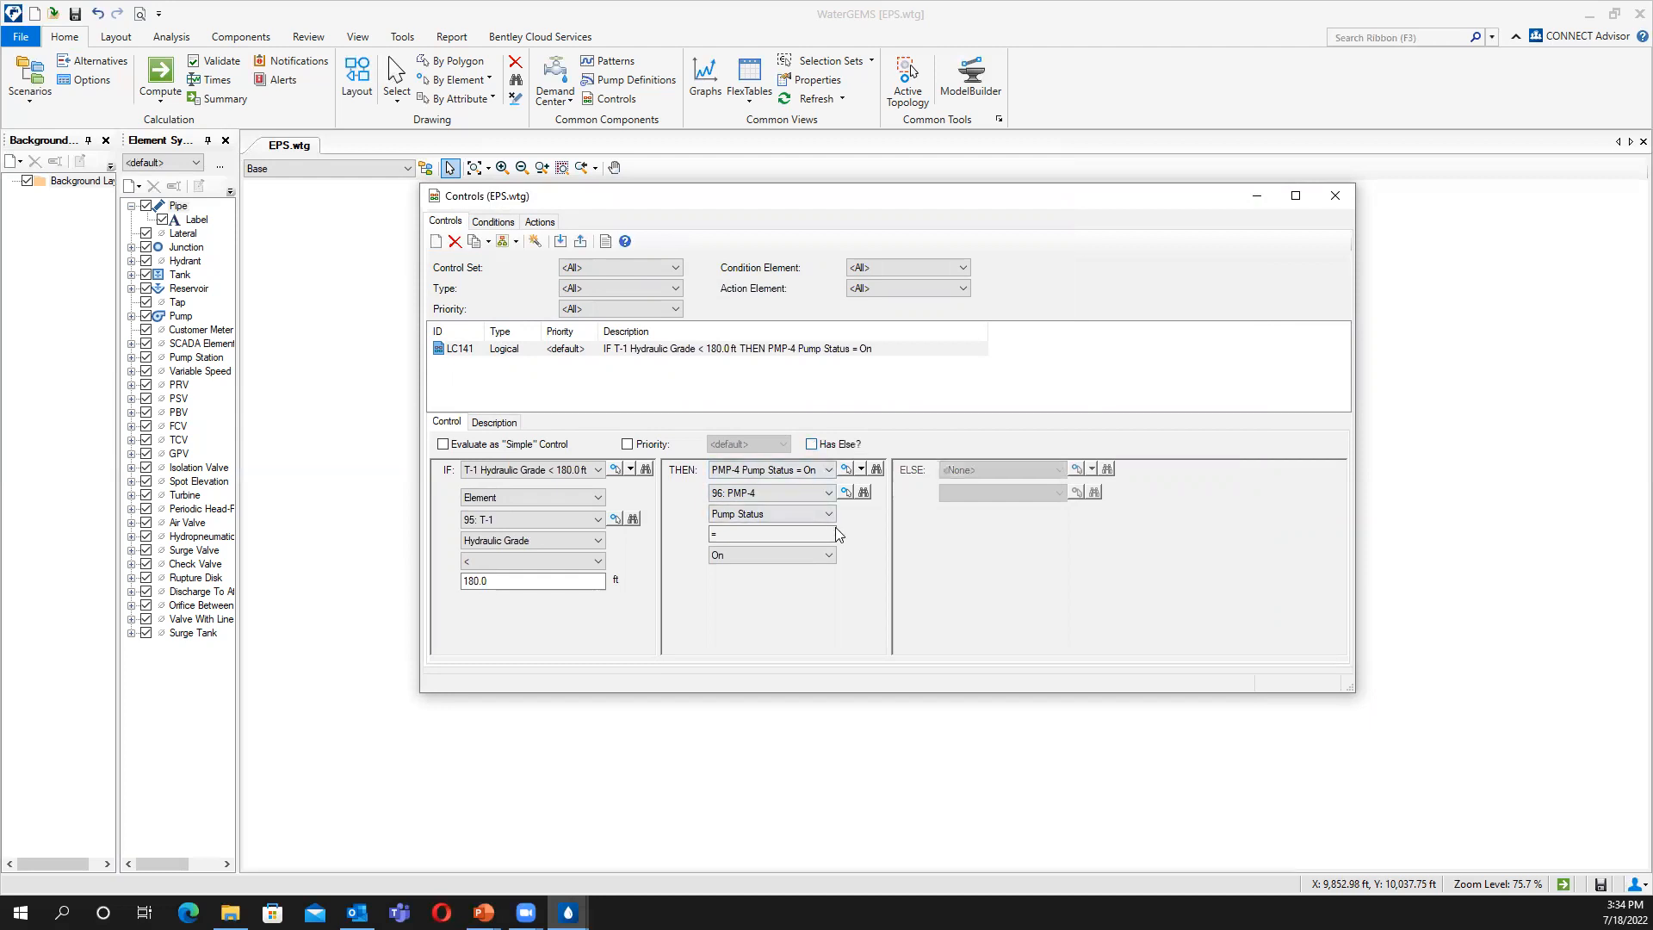